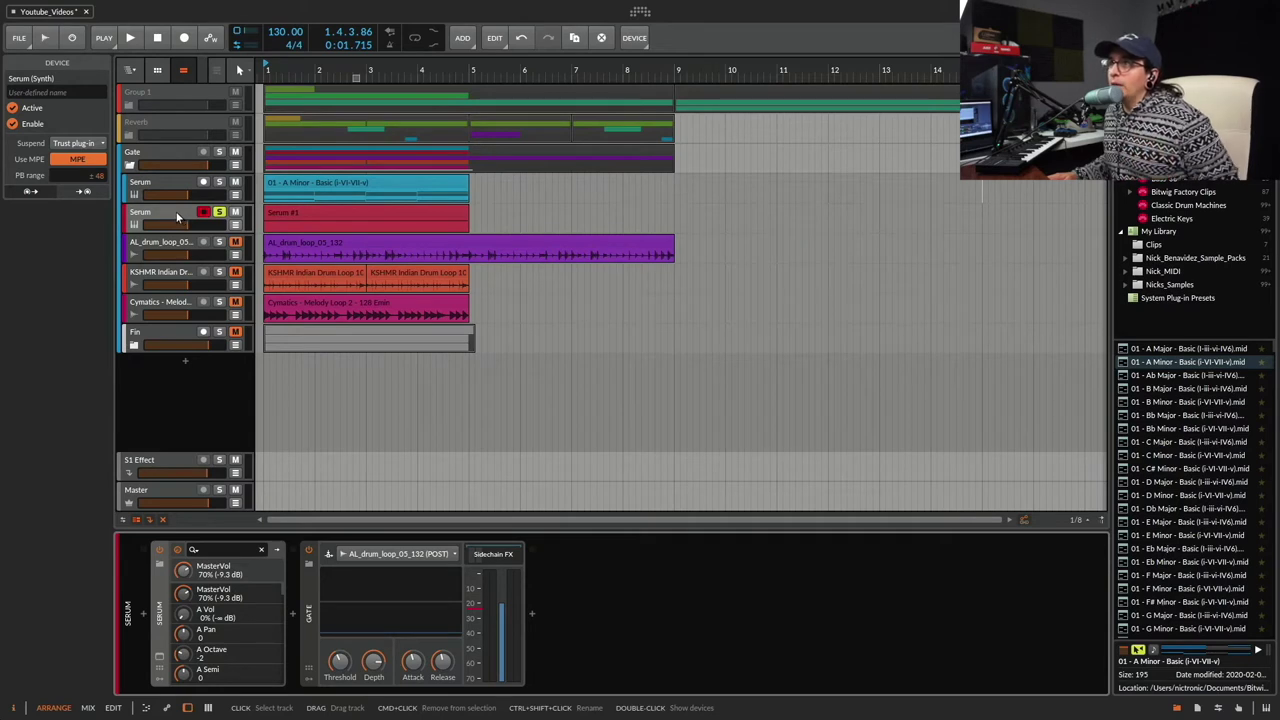
- Play the second Serum track's chords briefly, then bypass its Gate device
left_click(183, 214)
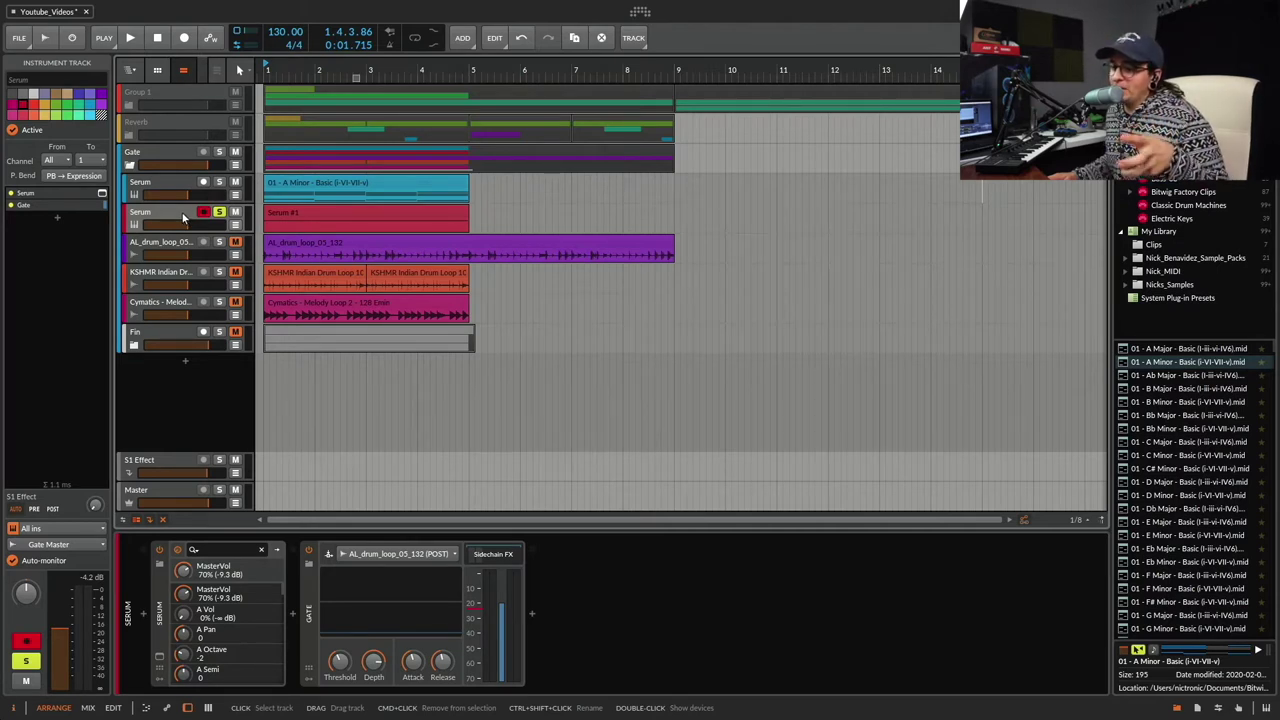
key("space")
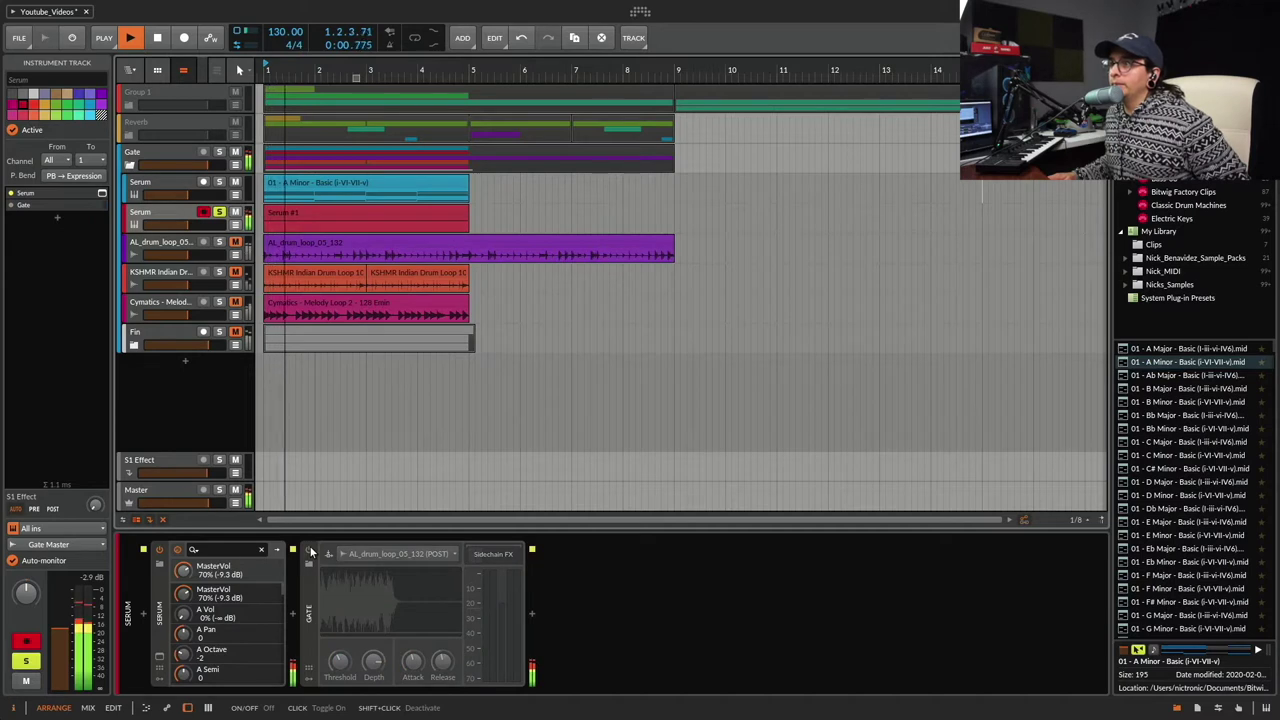
key("space")
left_click(311, 553)
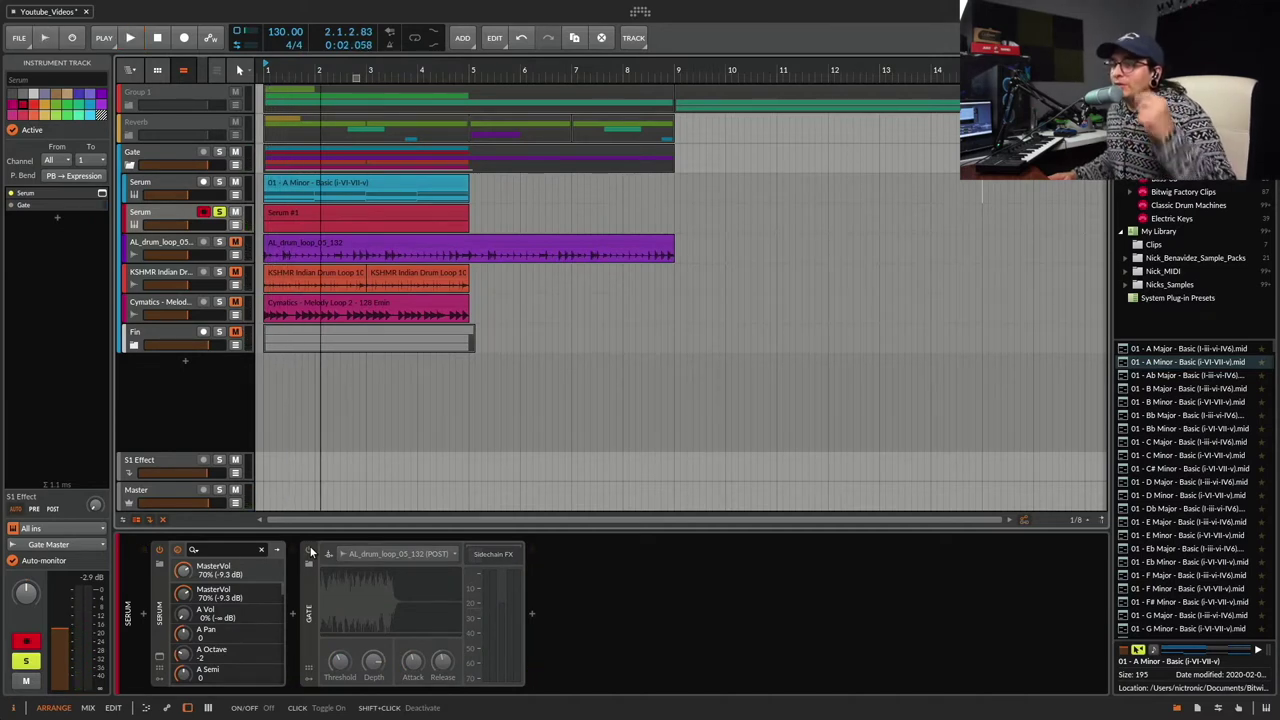
- Switch the Gate back on and show its annotated help
left_click(312, 595)
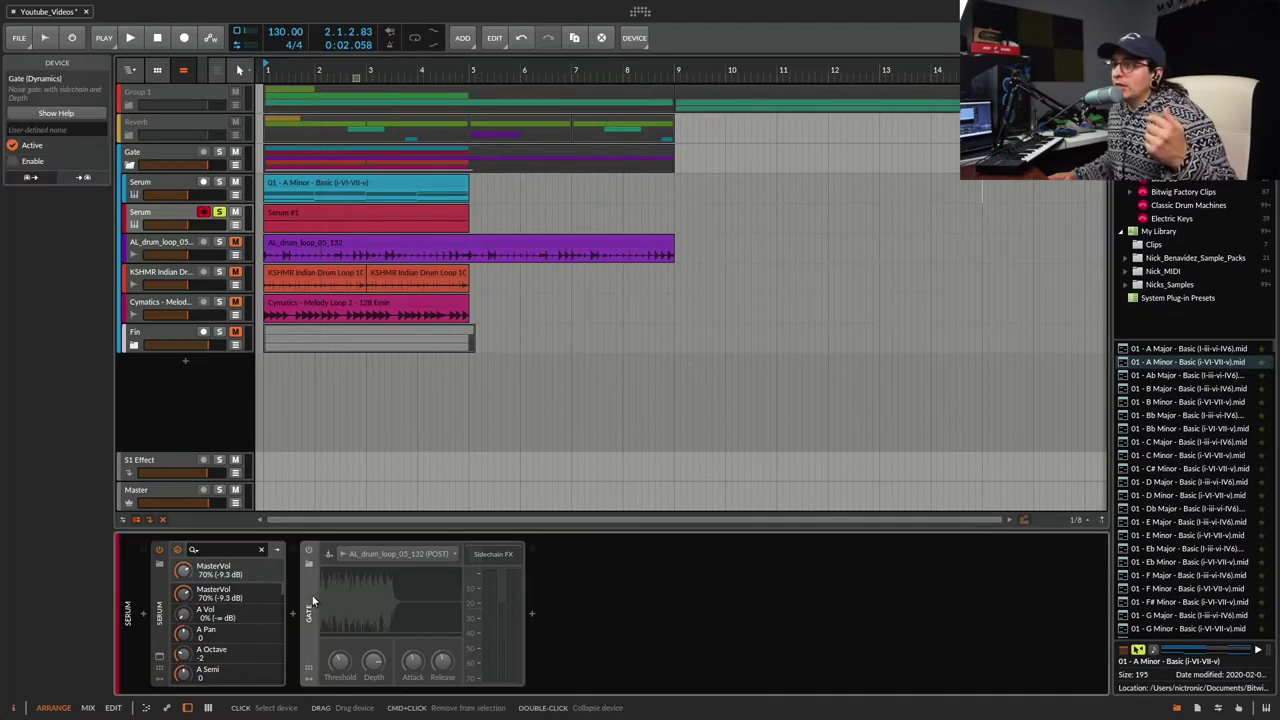
left_click(308, 550)
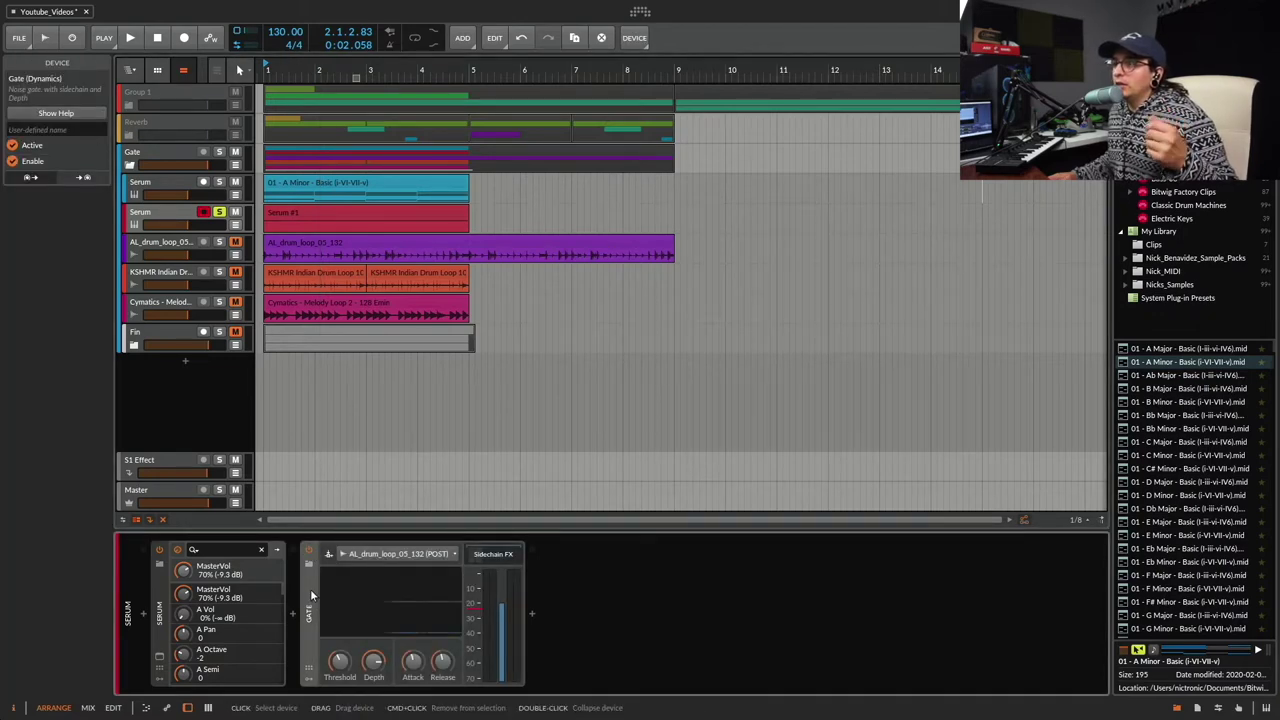
left_click(54, 113)
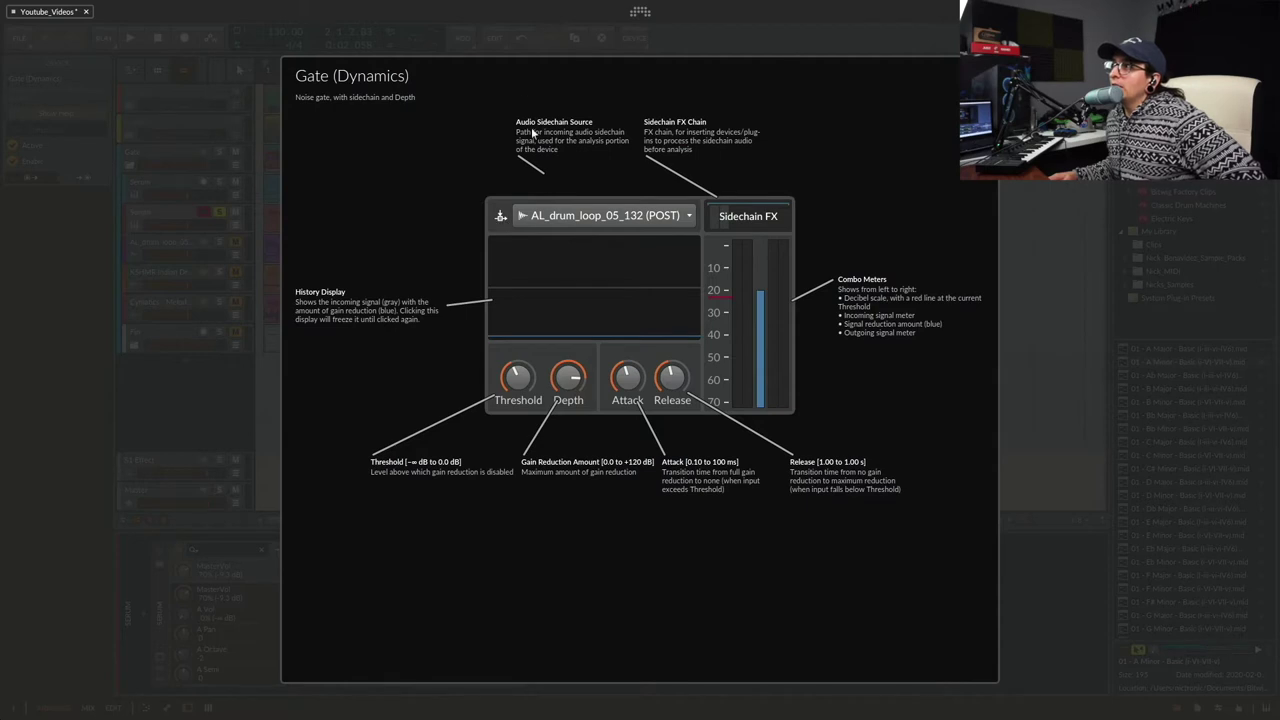
- Look through the Gate's sidechain source list and close it unchanged
left_click(585, 218)
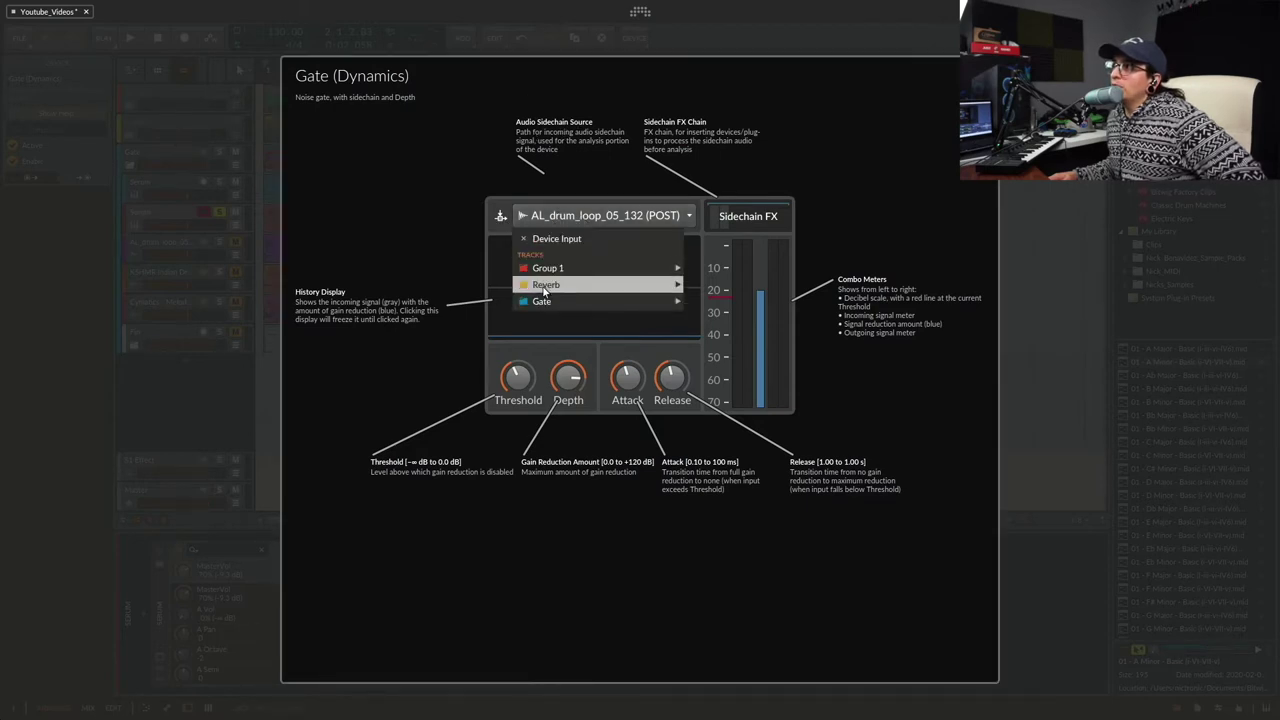
mouse_move(540, 286)
left_click(437, 200)
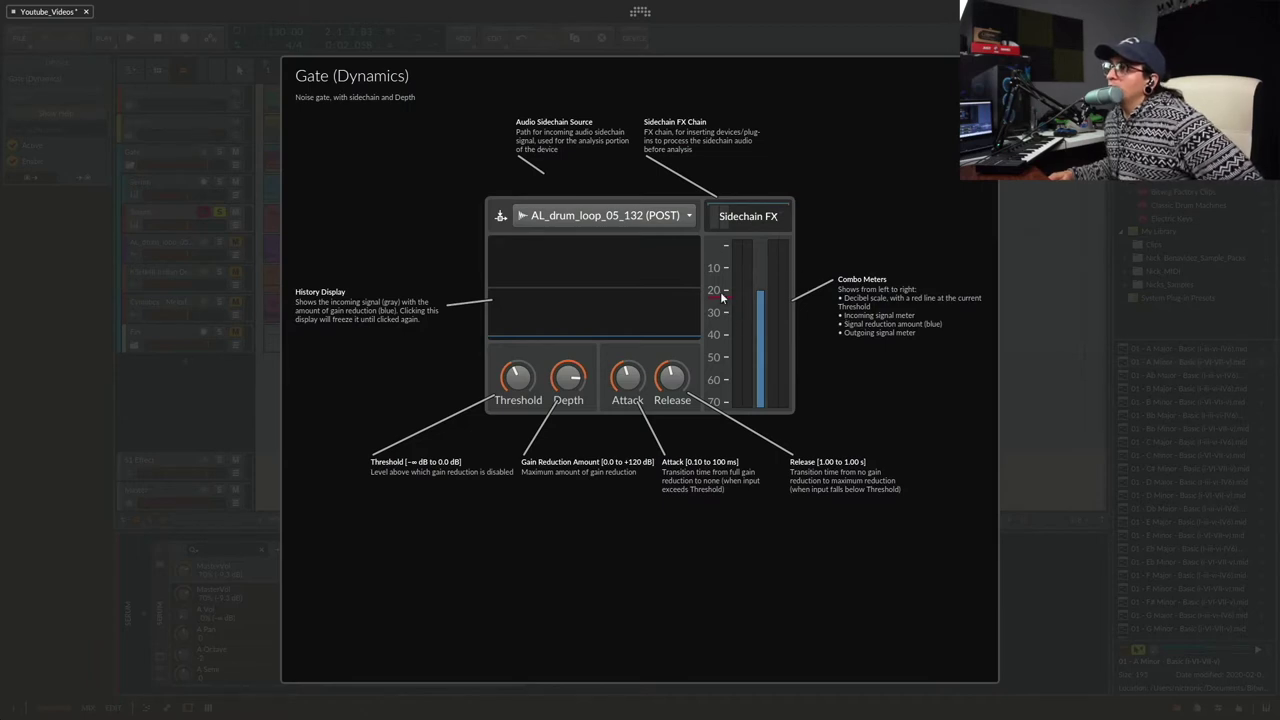
- Raise the Gate threshold to about -13.1 dB, then close the help overlay
left_click_drag(528, 382, 528, 394)
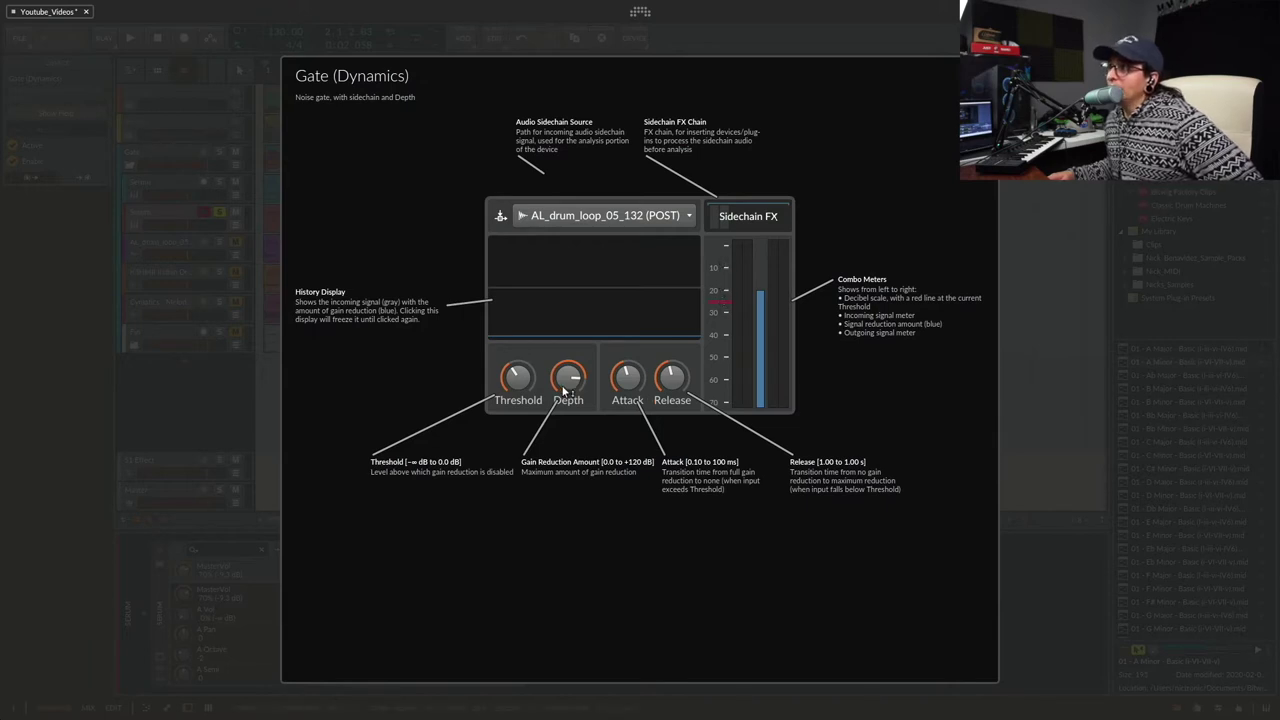
left_click_drag(720, 266, 747, 296)
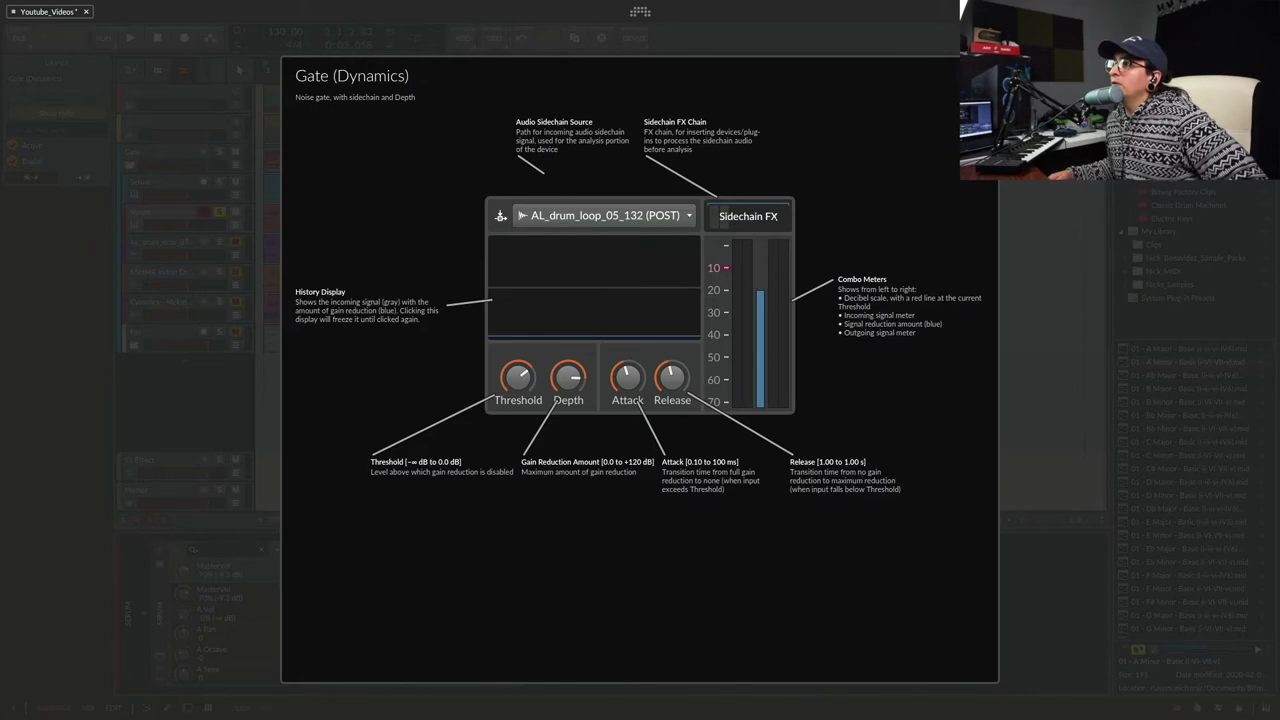
key("Escape")
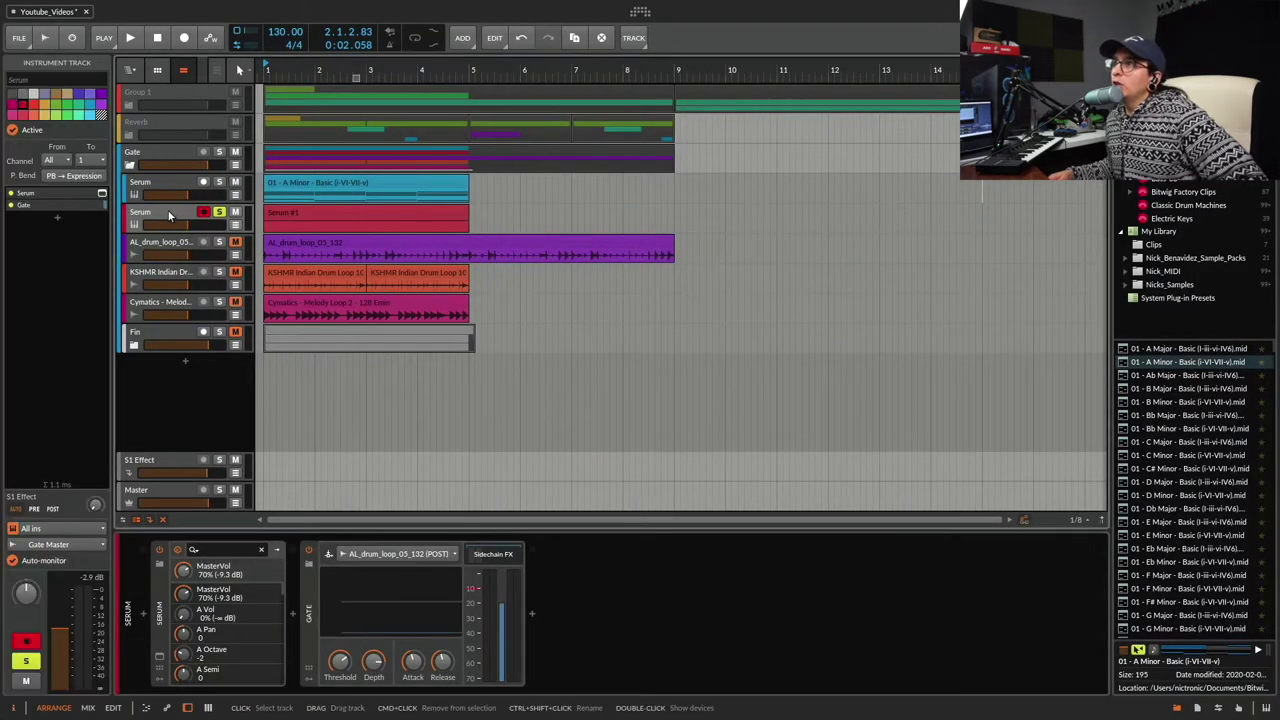
- Set the Gate's sidechain source to Device Input and audition a lower threshold
left_click(395, 554)
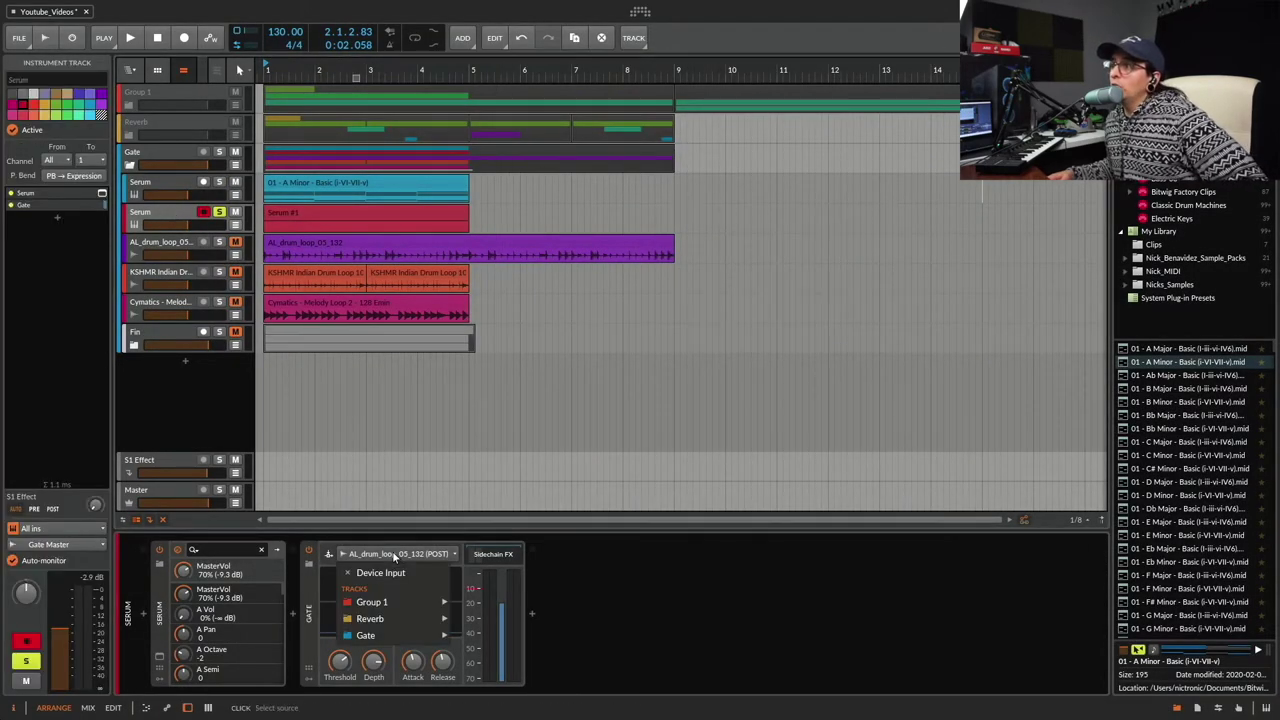
left_click(385, 572)
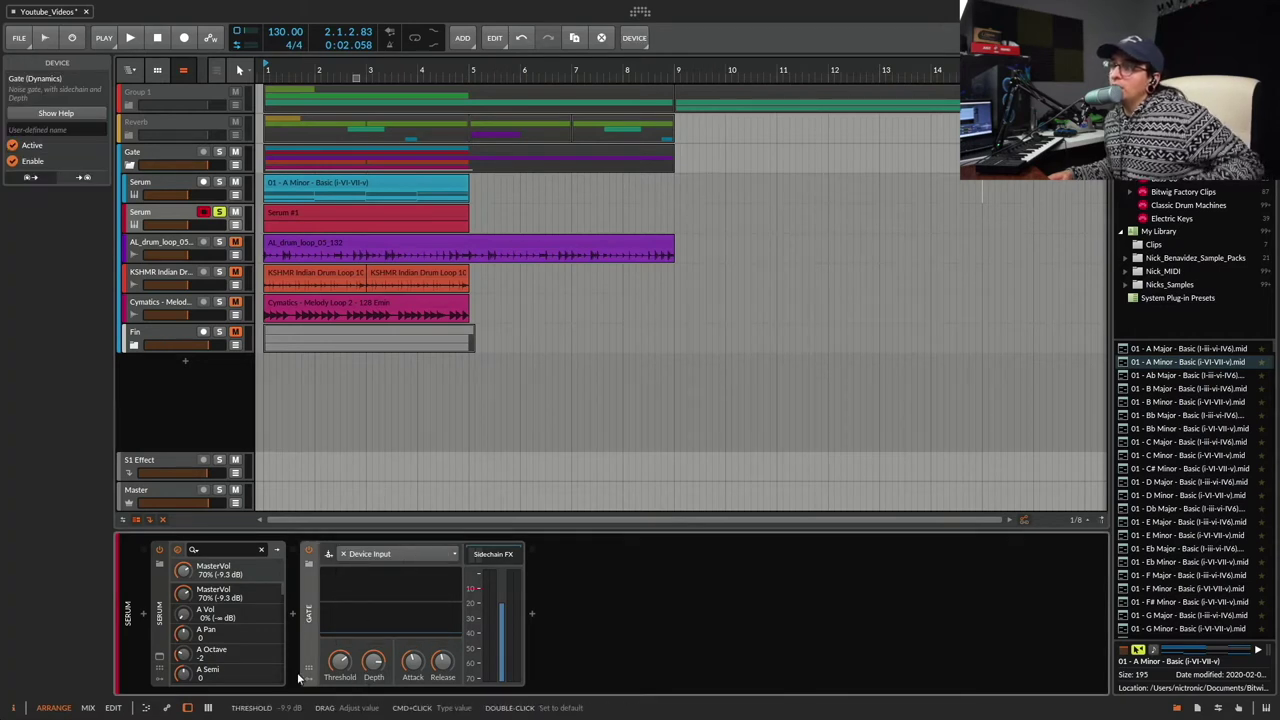
left_click_drag(341, 666, 341, 715)
key("space")
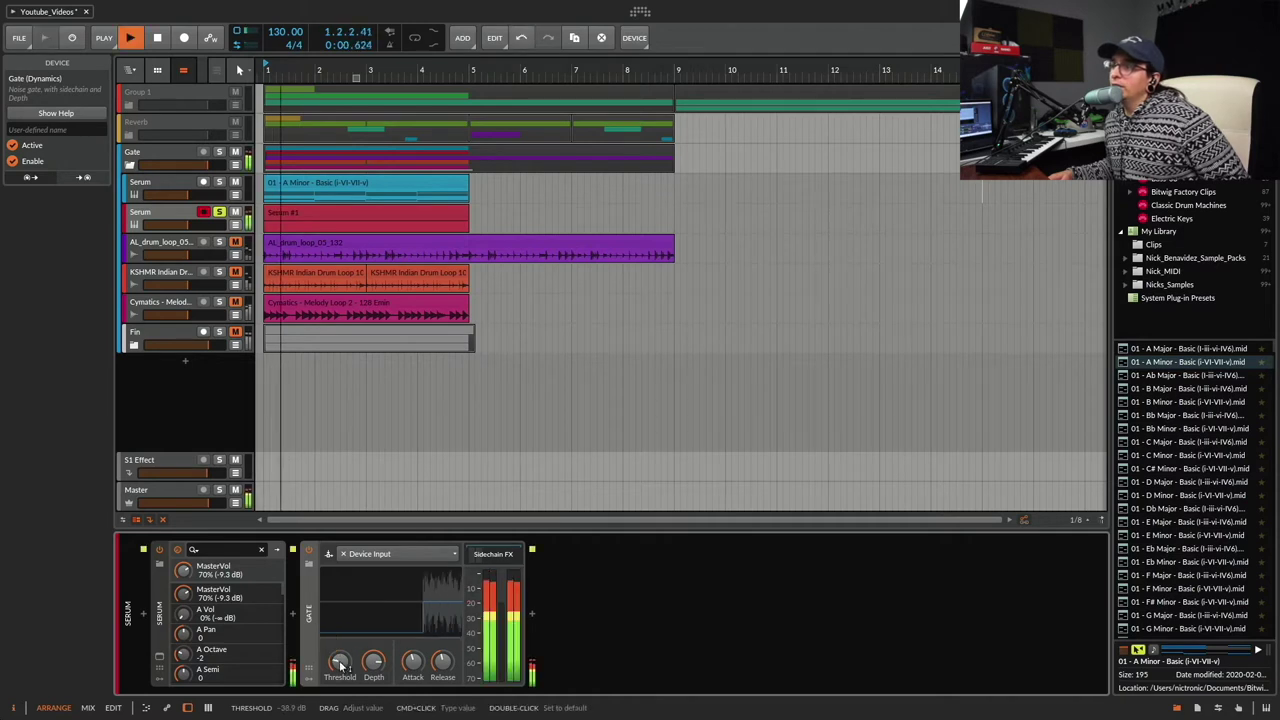
key("space")
- Adjust the Gate threshold during playback, settling near -15 dB
left_click_drag(341, 666, 341, 600)
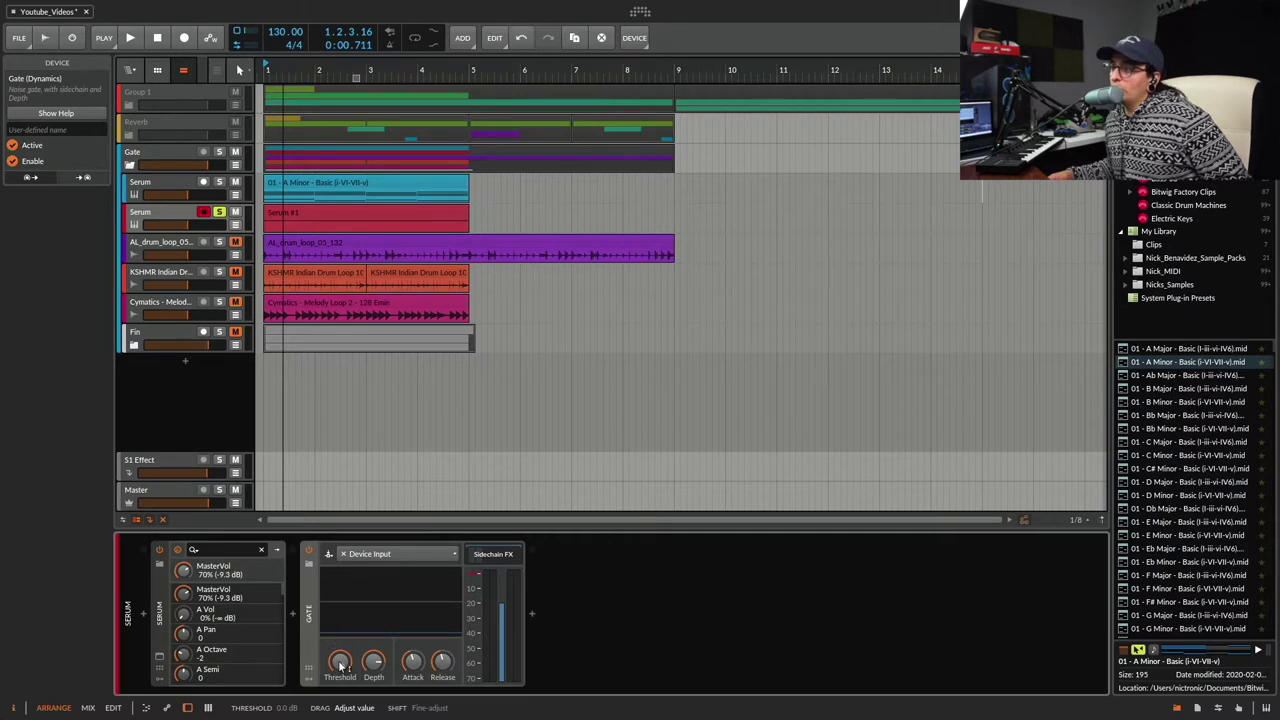
key("space")
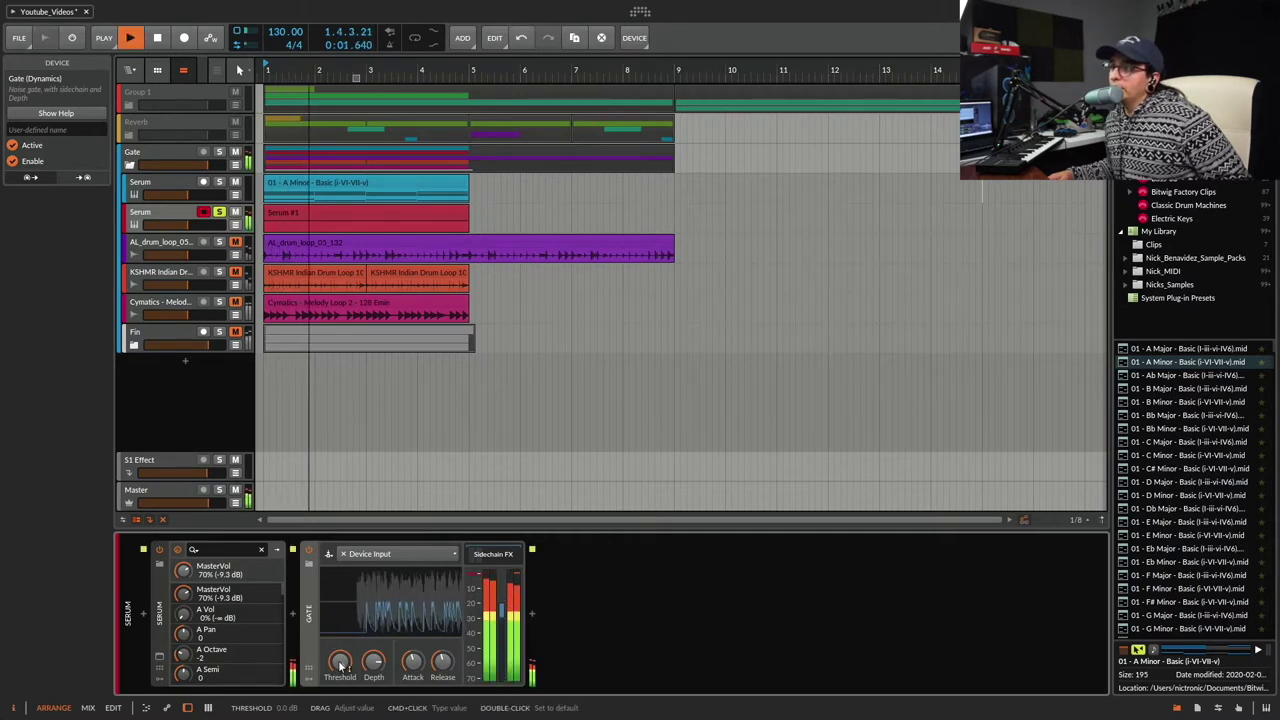
key("space")
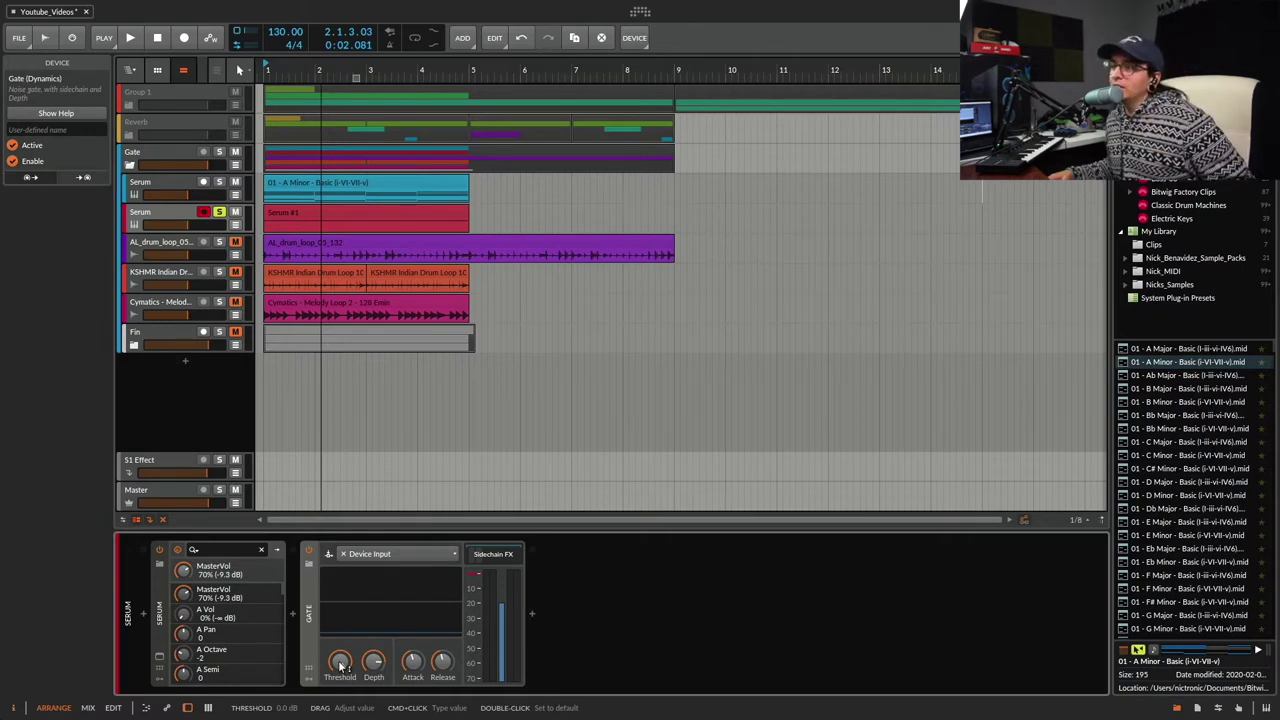
key("space")
left_click_drag(341, 665, 341, 695)
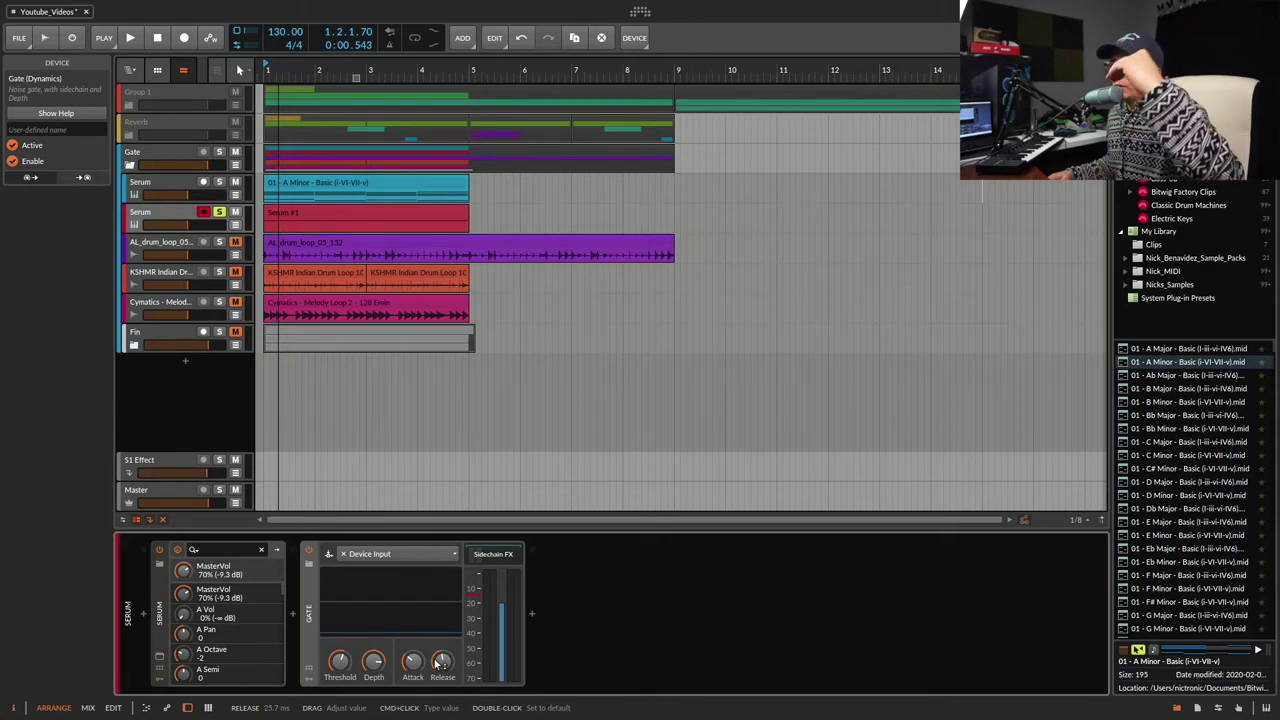
left_click_drag(340, 661, 340, 652)
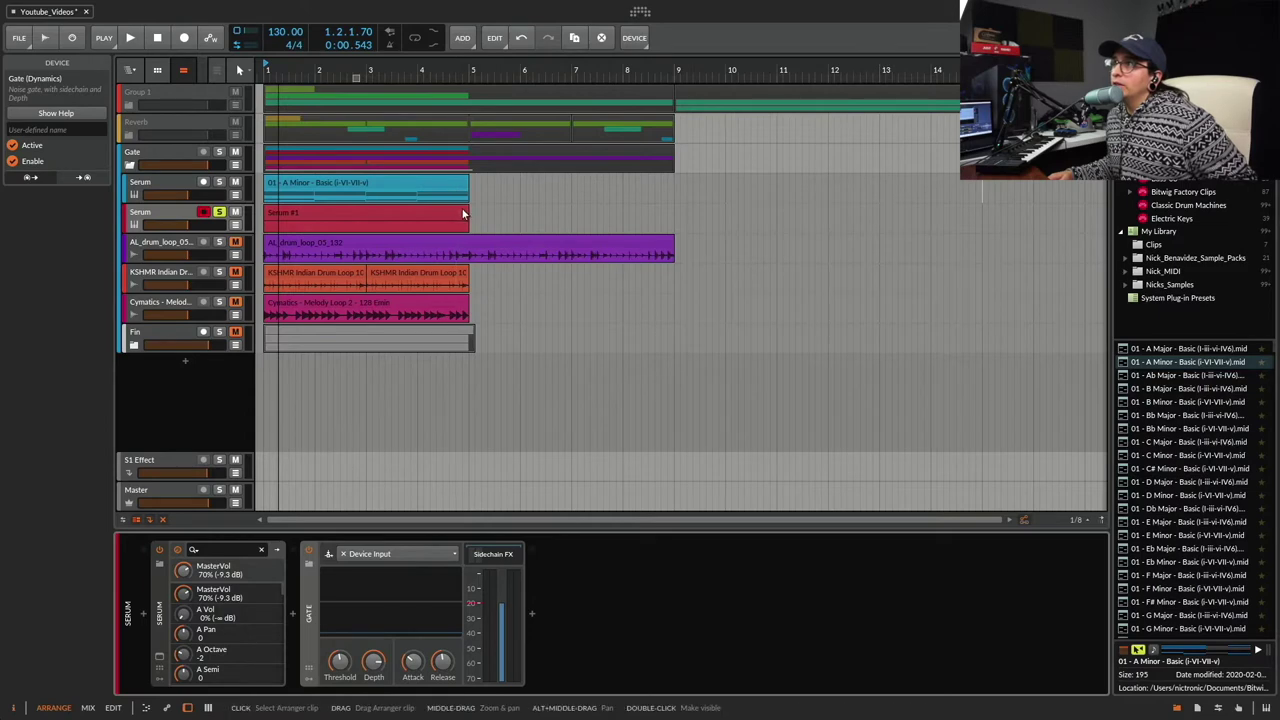
left_click(405, 228)
- Shorten the Serum #1 clip to a stub and add a Raum reverb, auditioning it
left_click_drag(405, 228, 280, 230)
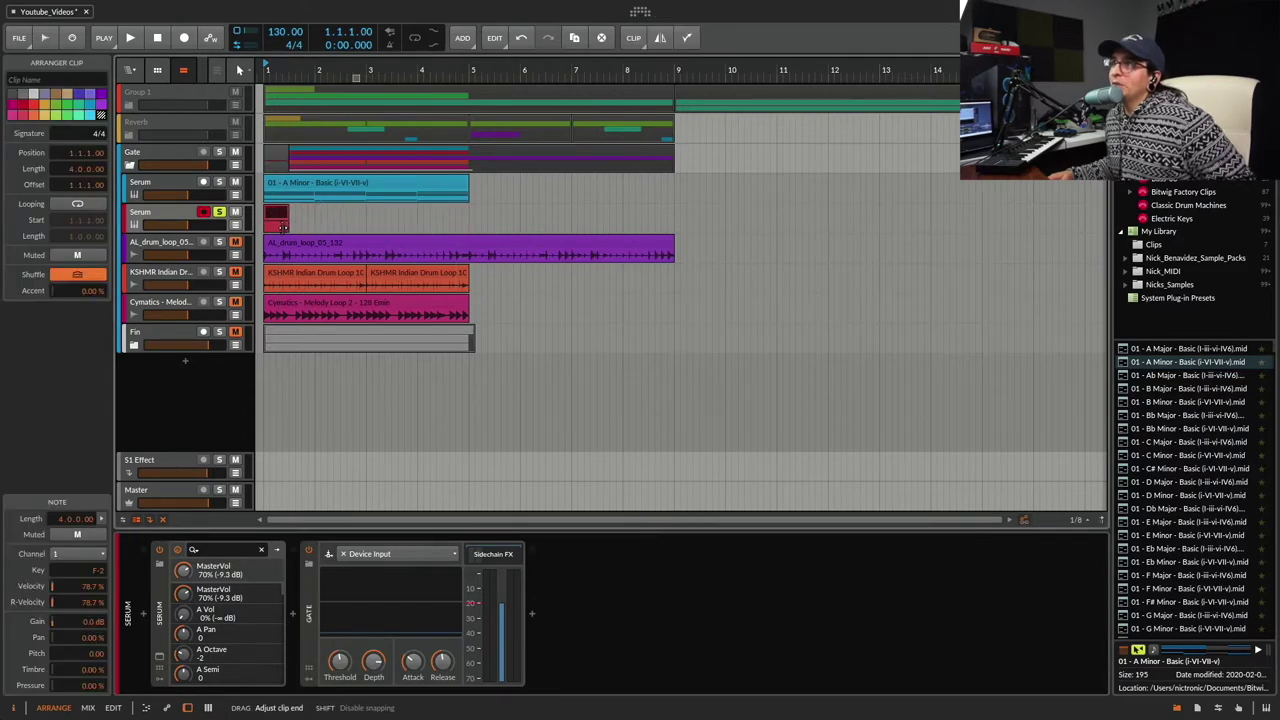
left_click(256, 244)
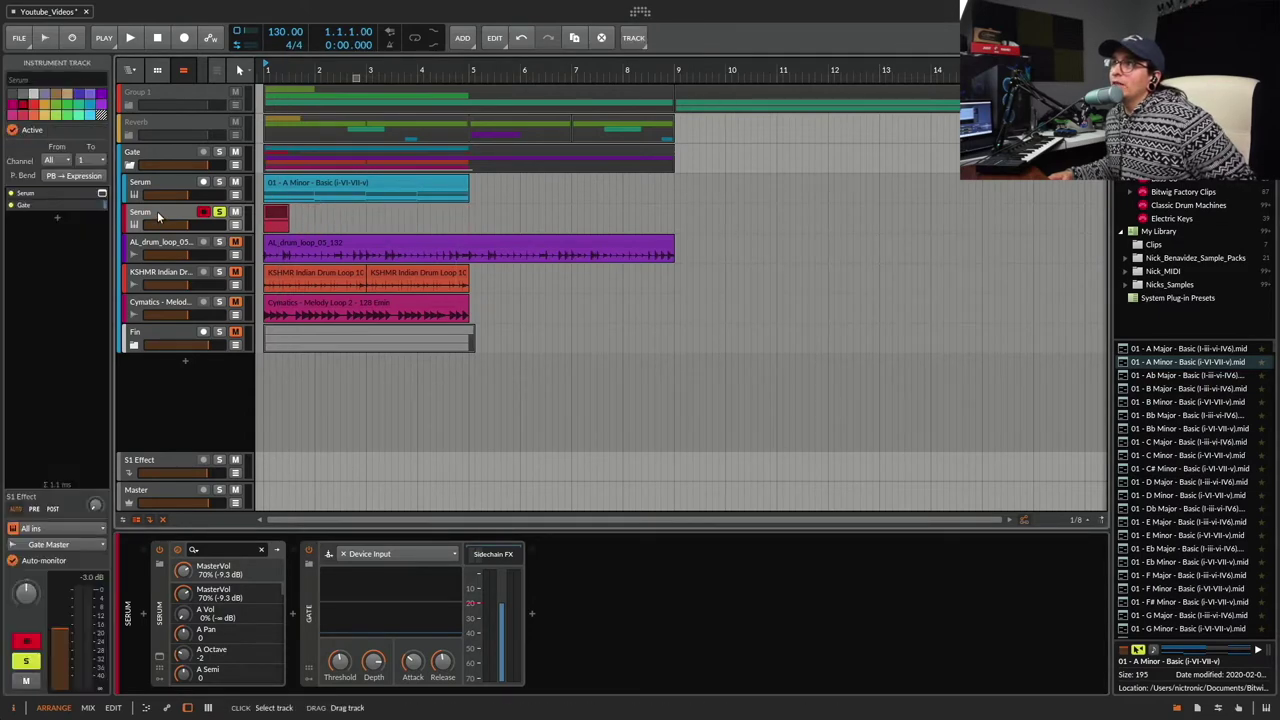
key("space")
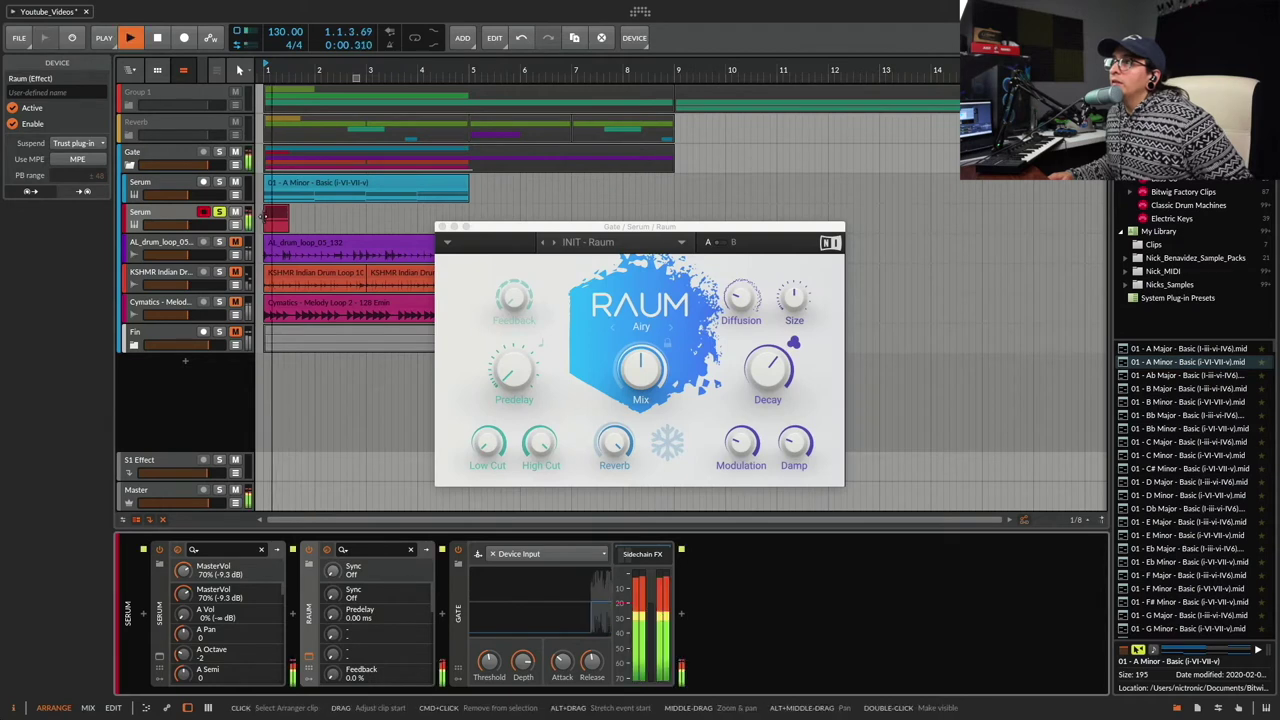
key("space")
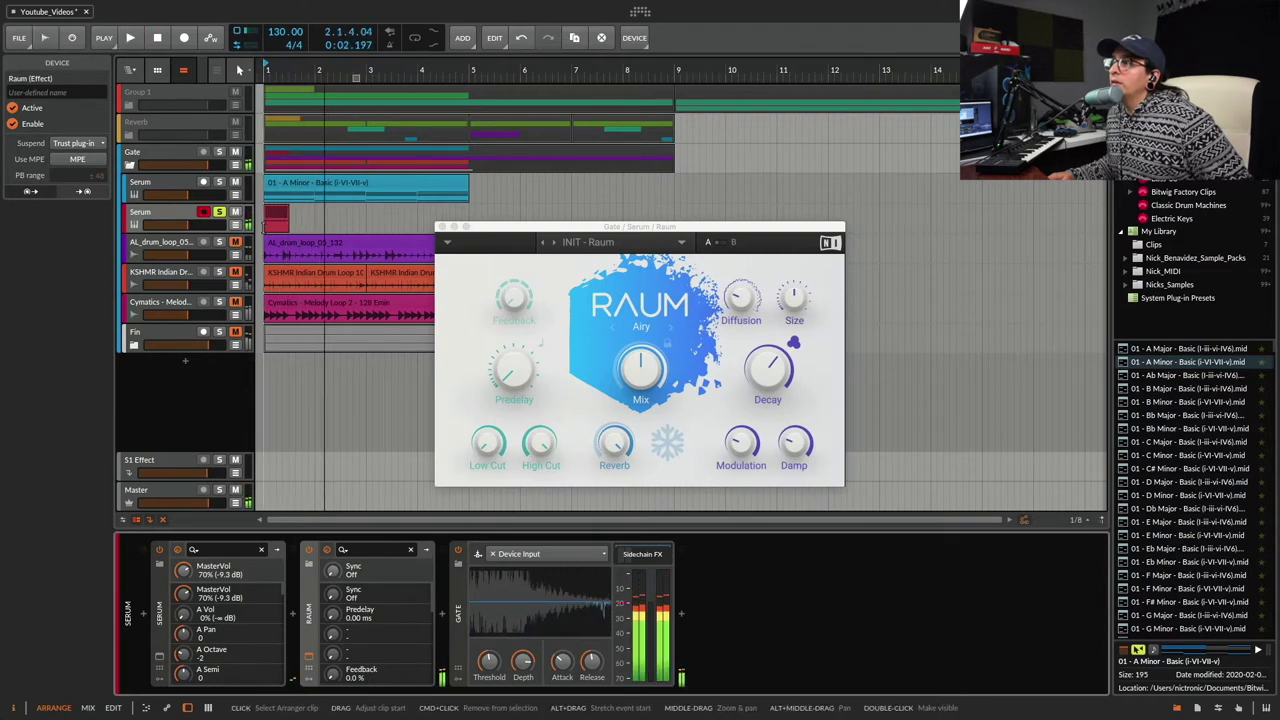
- Retune the Gate threshold during playback, ending around -4.7 dB, and close Raum's window
left_click_drag(489, 661, 489, 661)
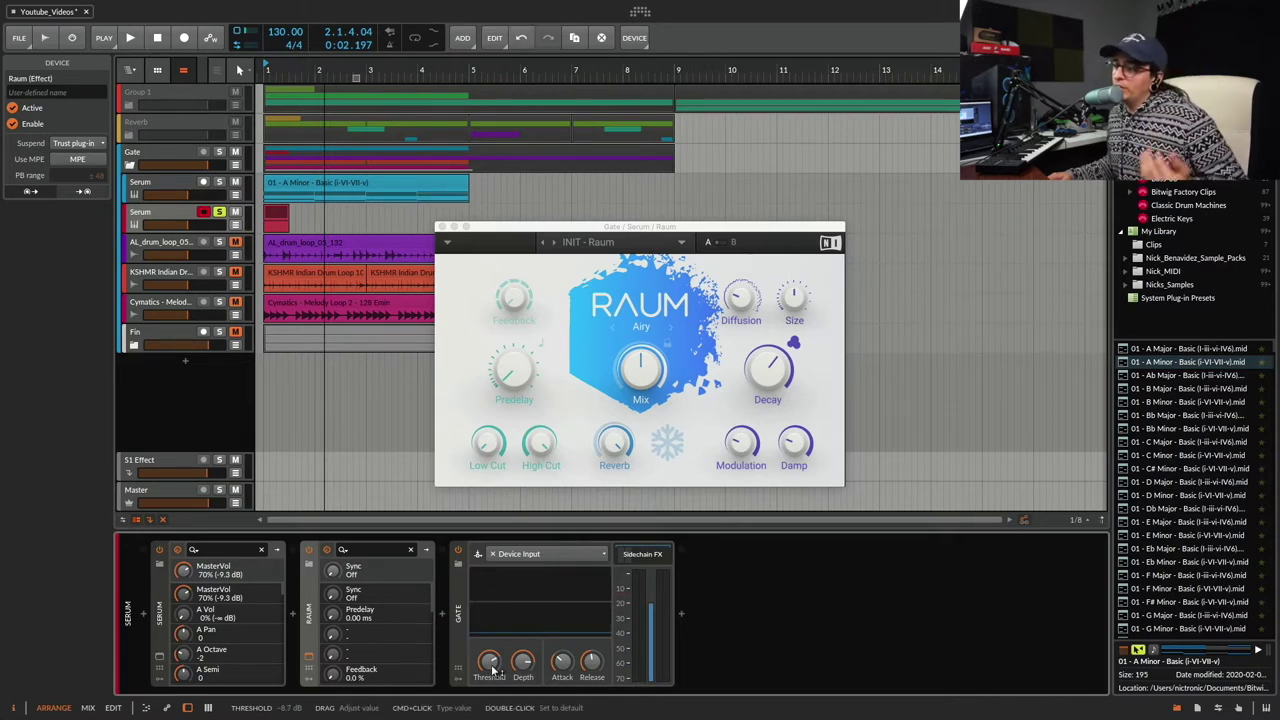
key("space")
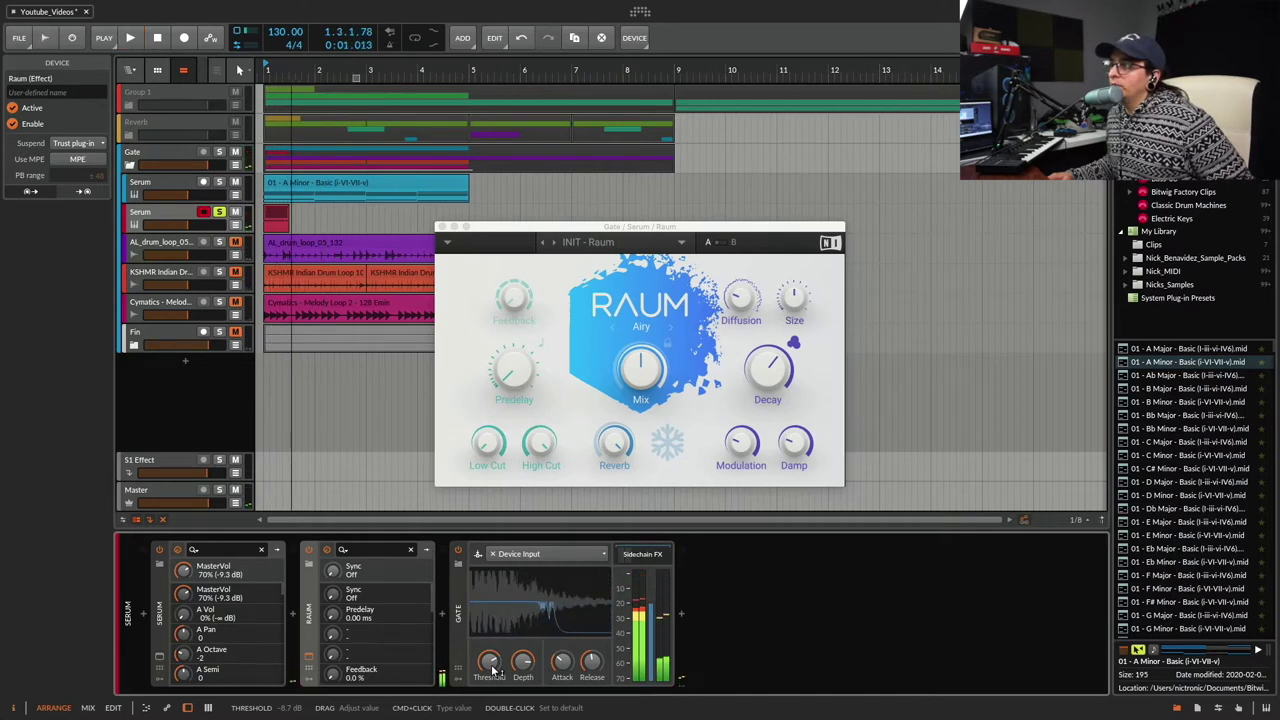
key("space")
key("space")
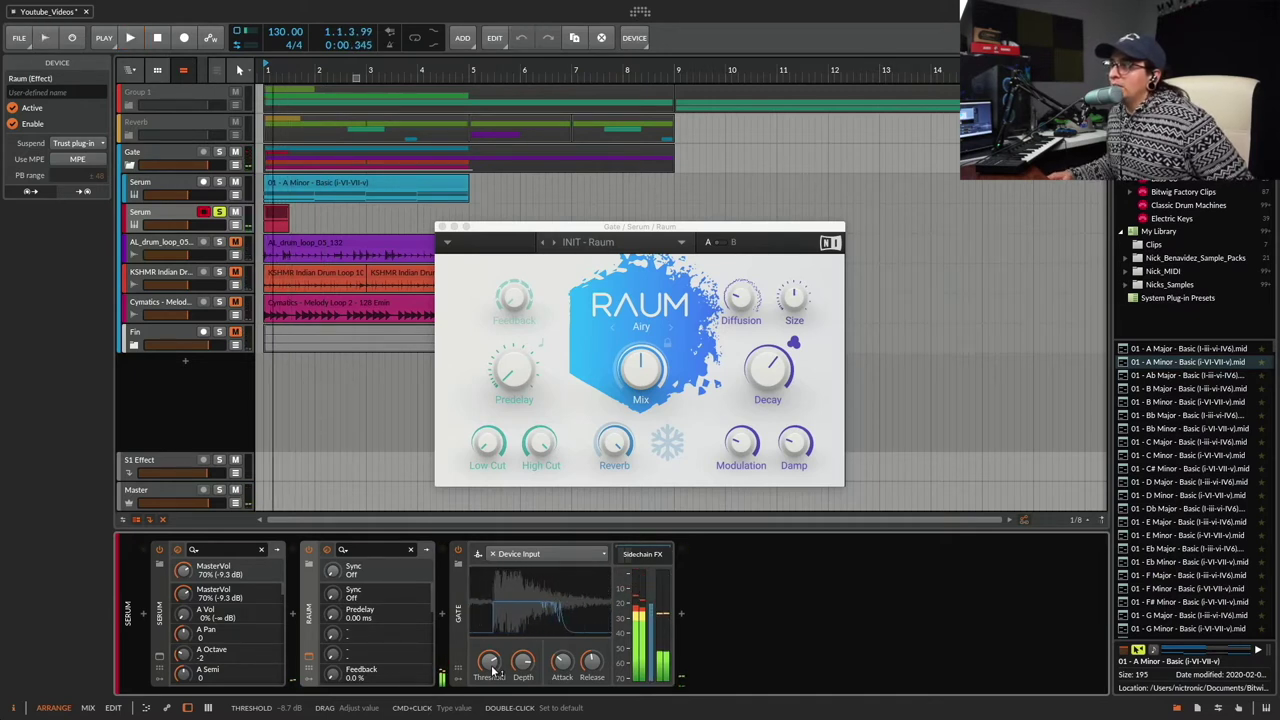
left_click_drag(490, 661, 490, 650)
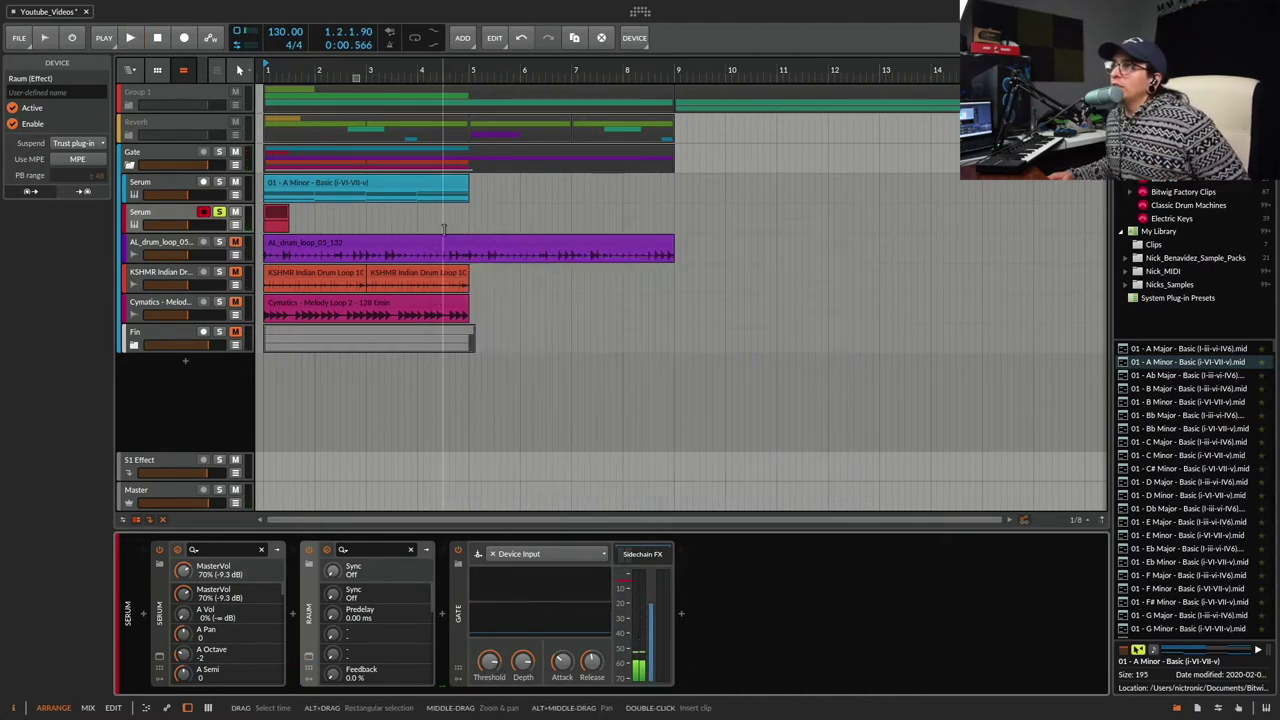
left_click(441, 227)
- Stretch the Serum #1 clip back toward bar 5 and delete the Raum device
left_click(285, 212)
left_click_drag(286, 213, 466, 224)
left_click(173, 218)
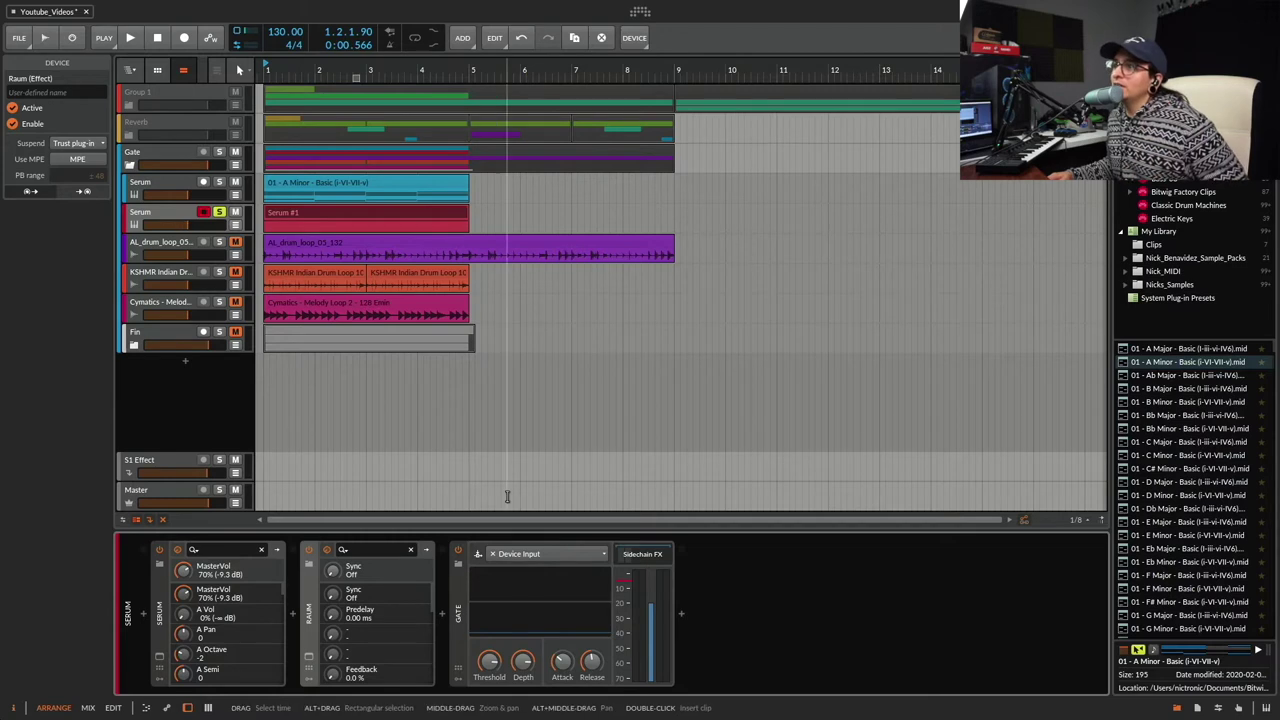
key("Delete")
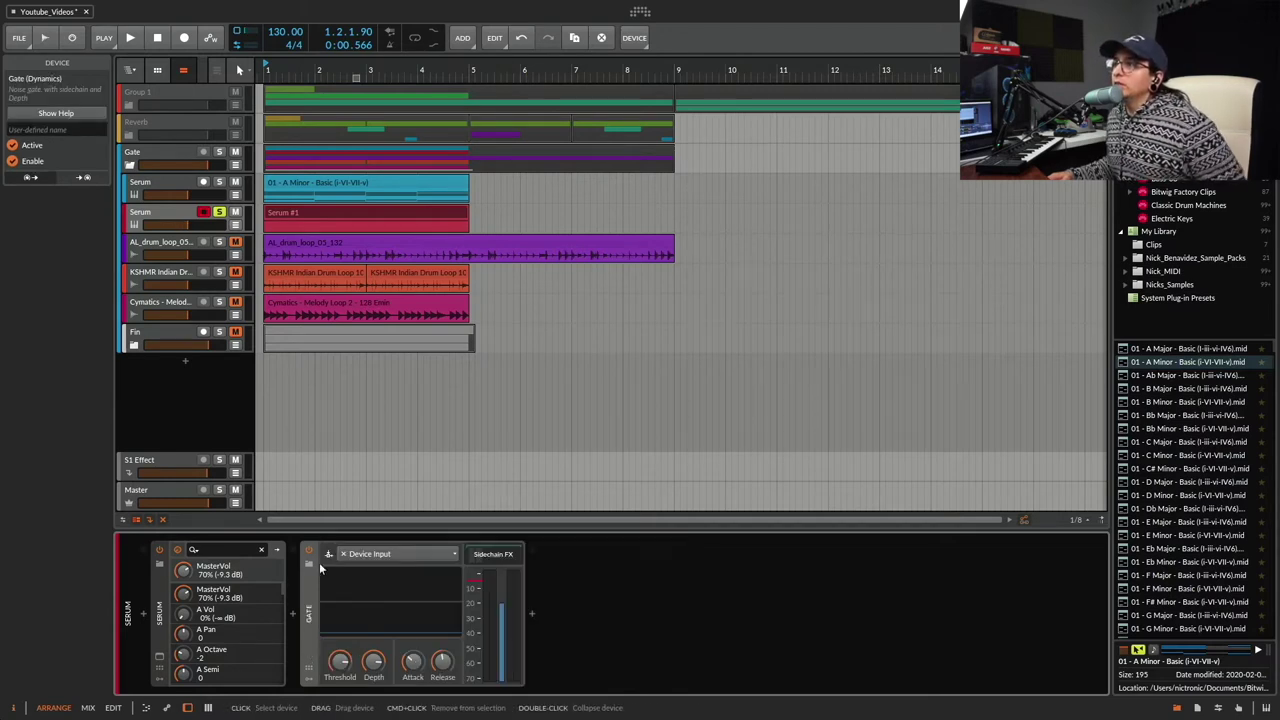
- Key the Gate's sidechain from AL_drum_loop_05_132 POST
left_click(397, 552)
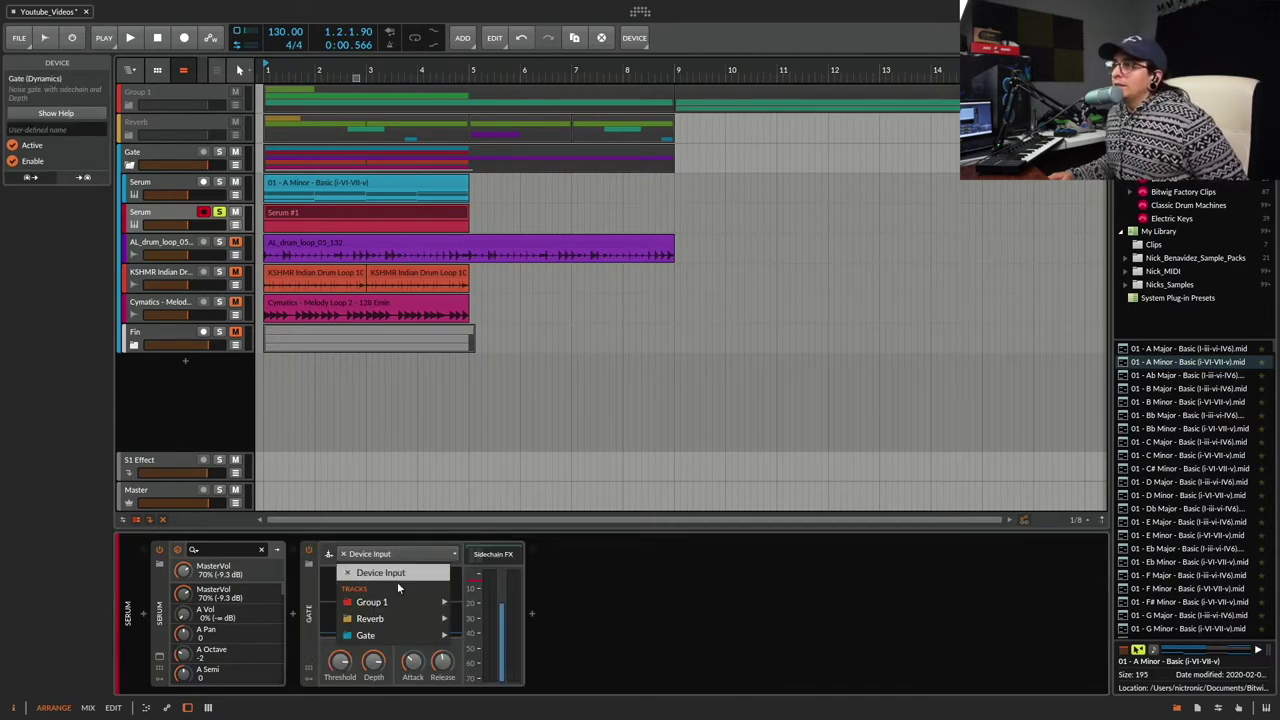
mouse_move(422, 637)
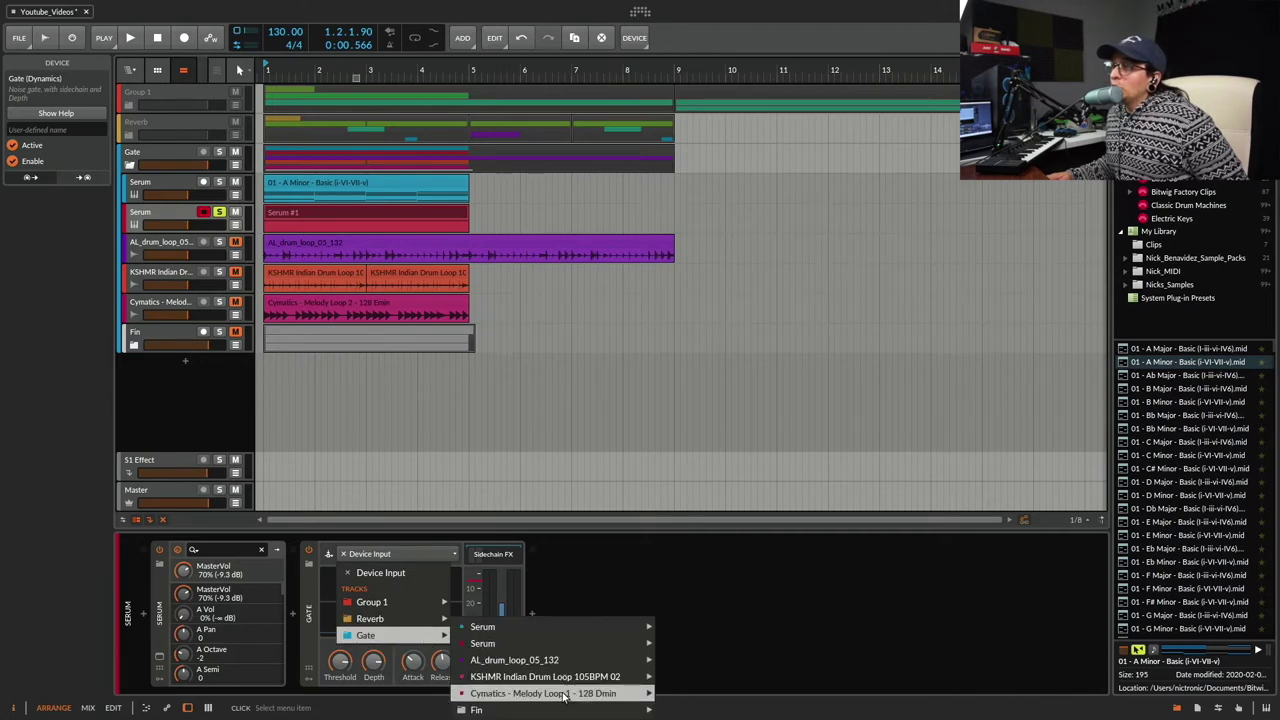
mouse_move(645, 662)
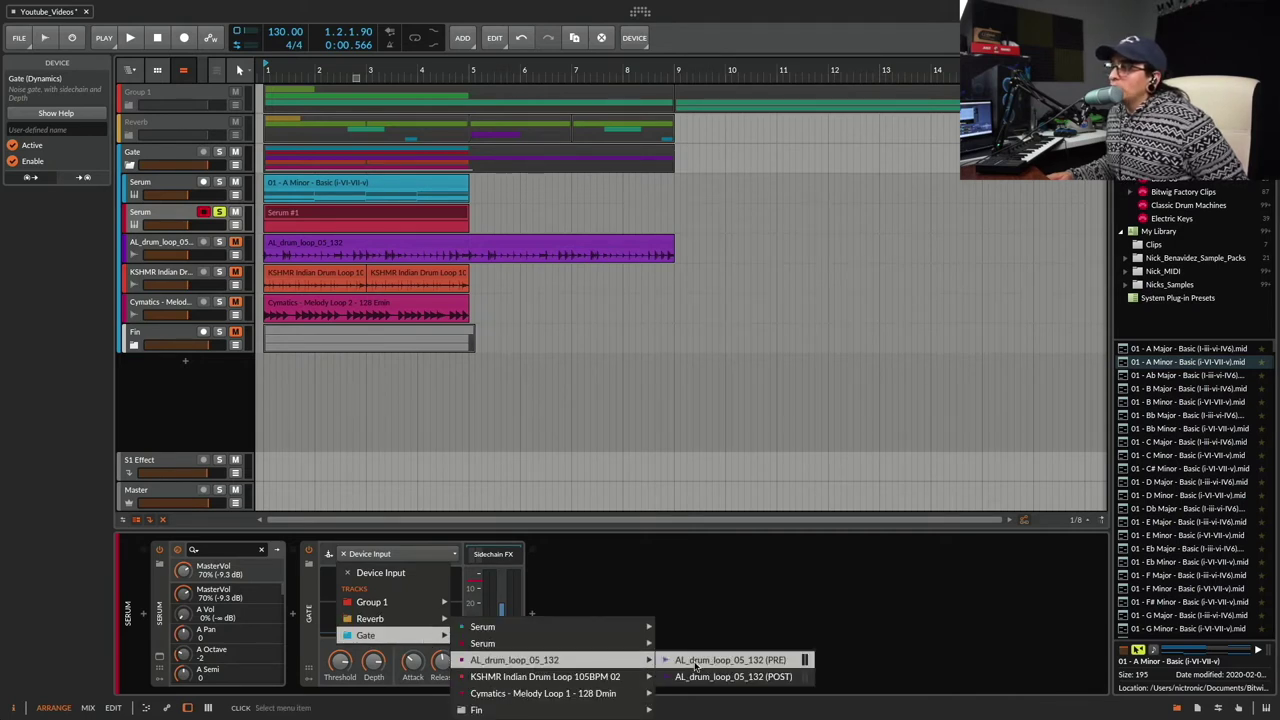
left_click(733, 676)
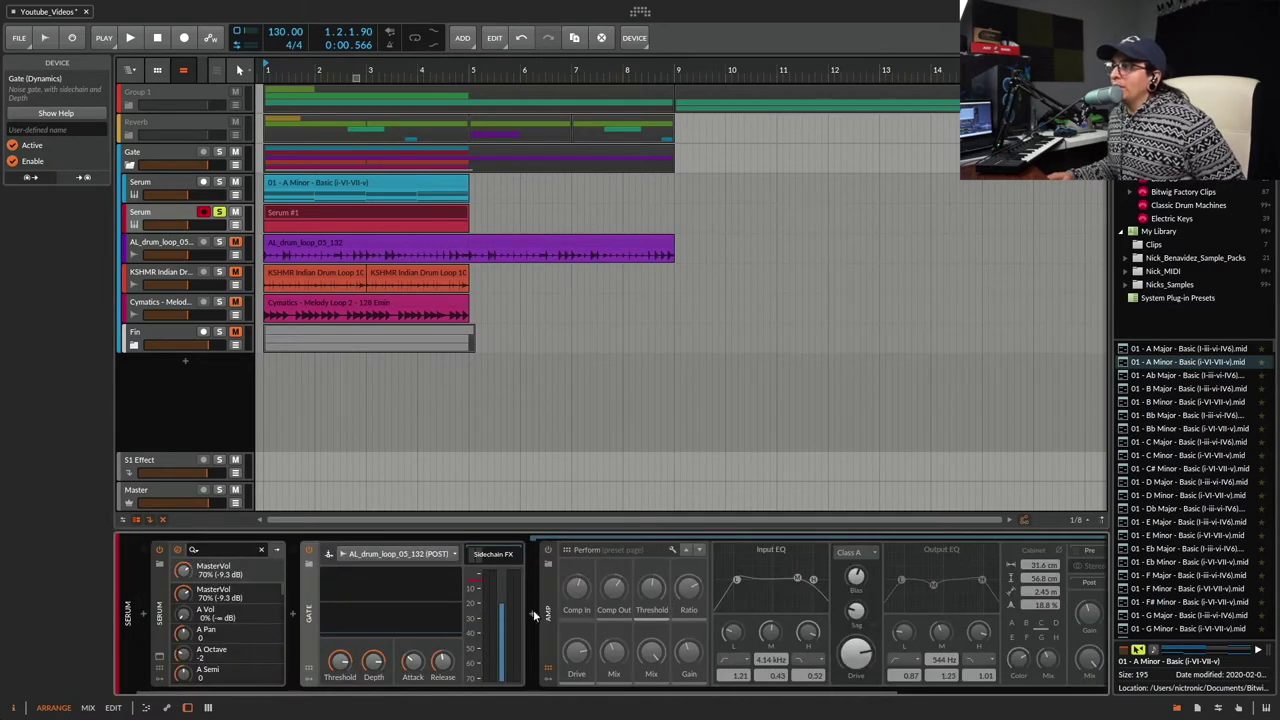
left_click(533, 611)
- Insert Transient Control after the Gate by searching 'tr', then switch it off
type("tr")
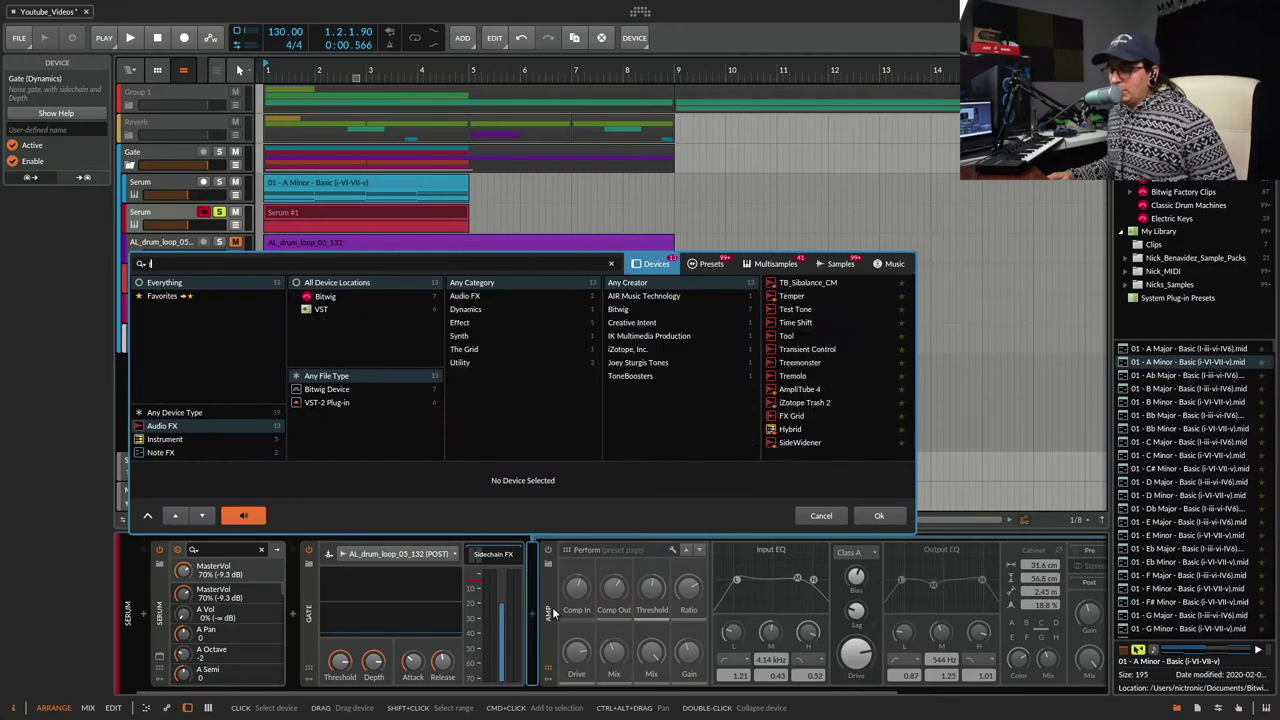
left_click(891, 512)
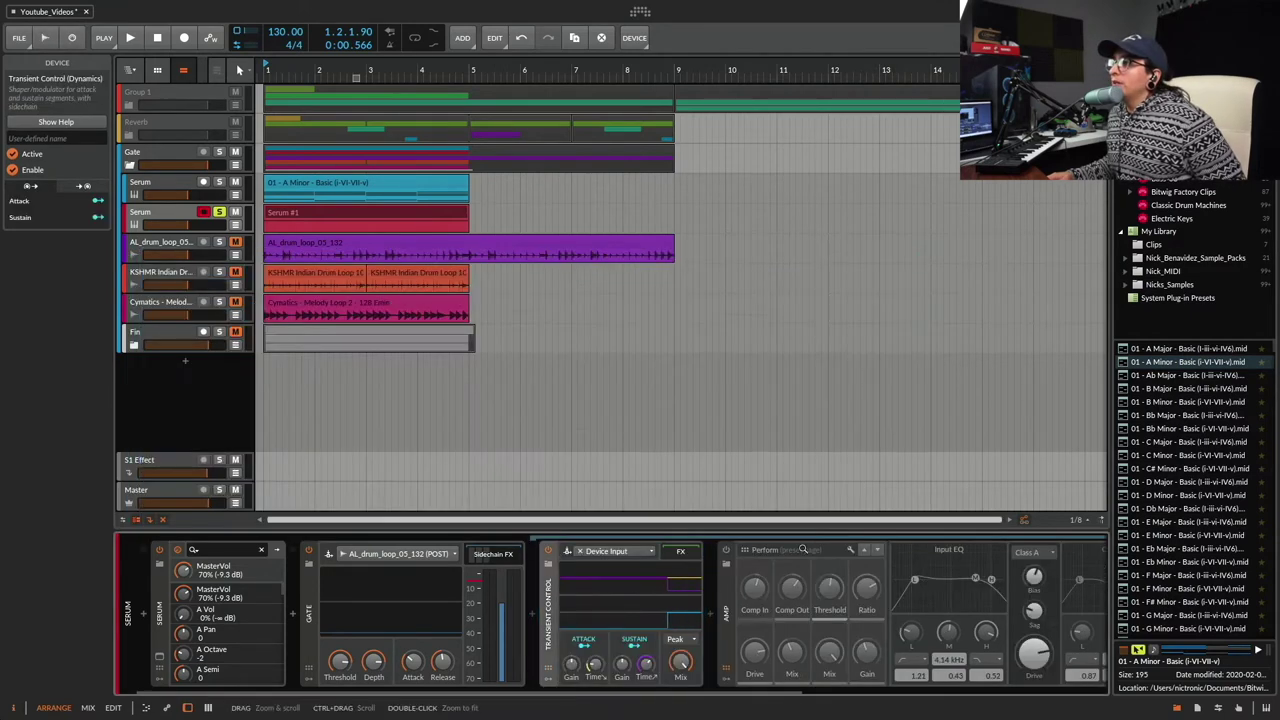
left_click(548, 551)
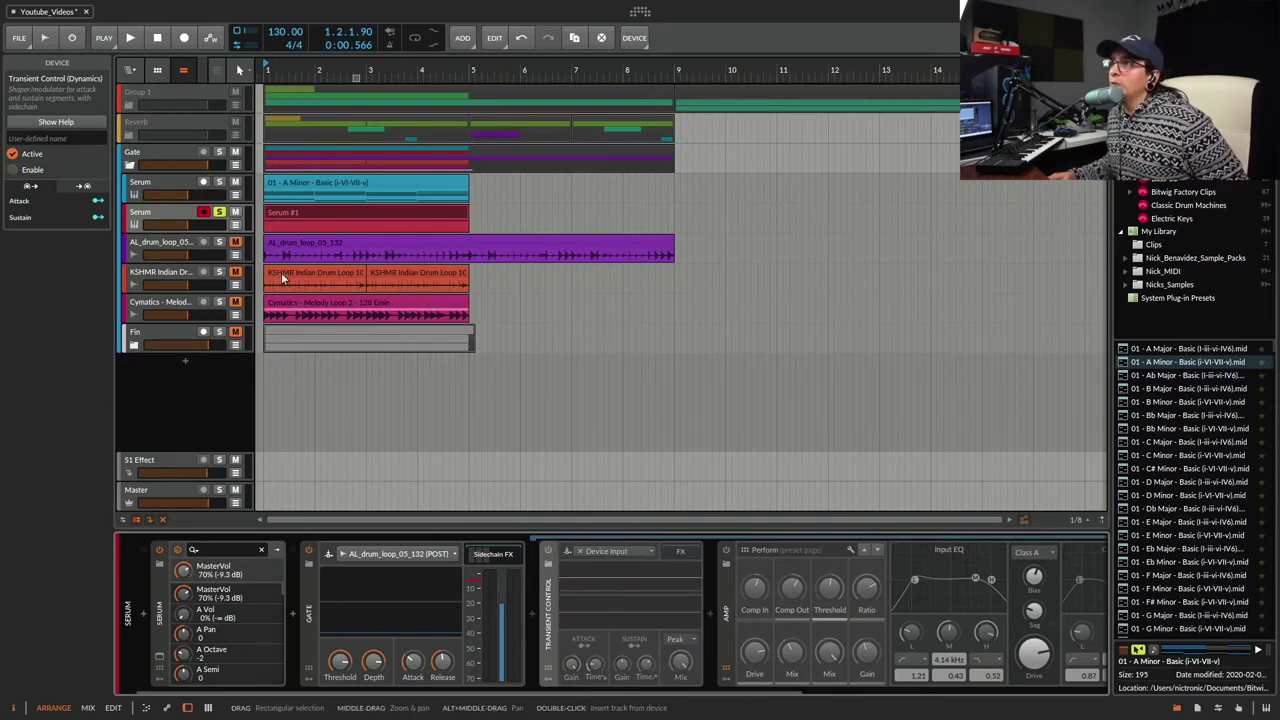
- Unmute AL_drum_loop, take Serum out of solo, and play the arrangement
left_click(236, 244)
left_click(219, 212)
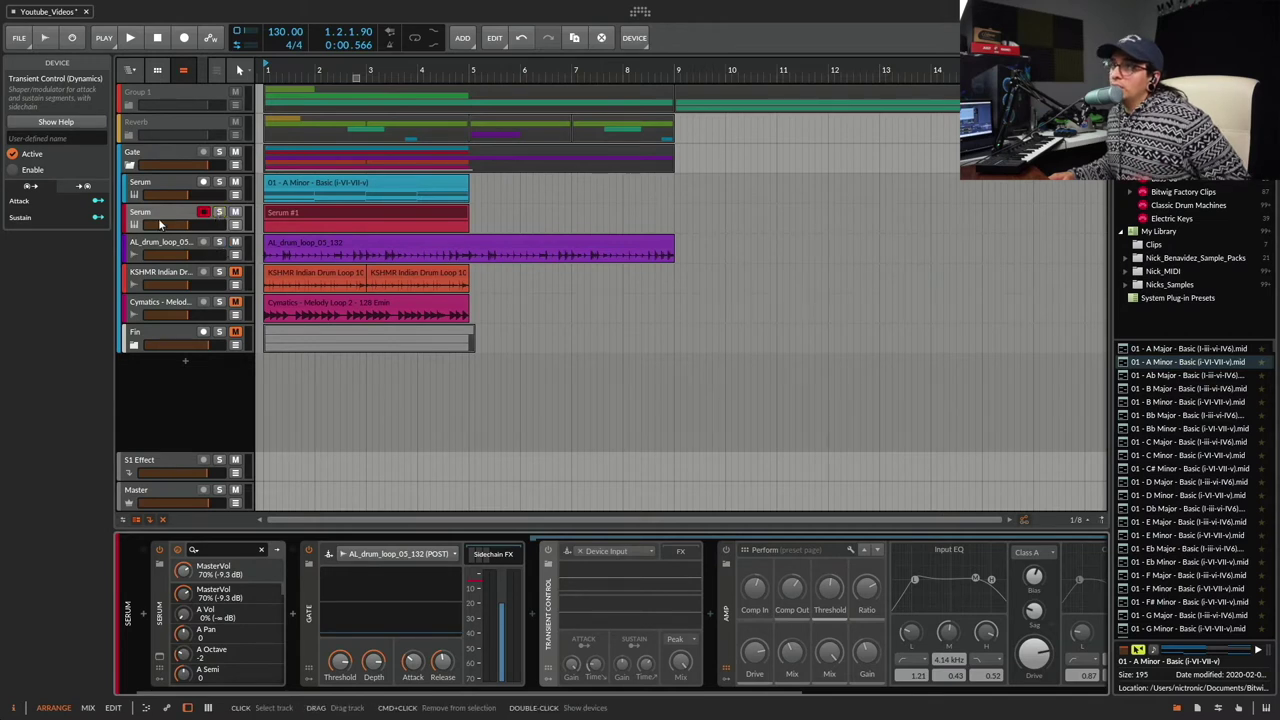
key("space")
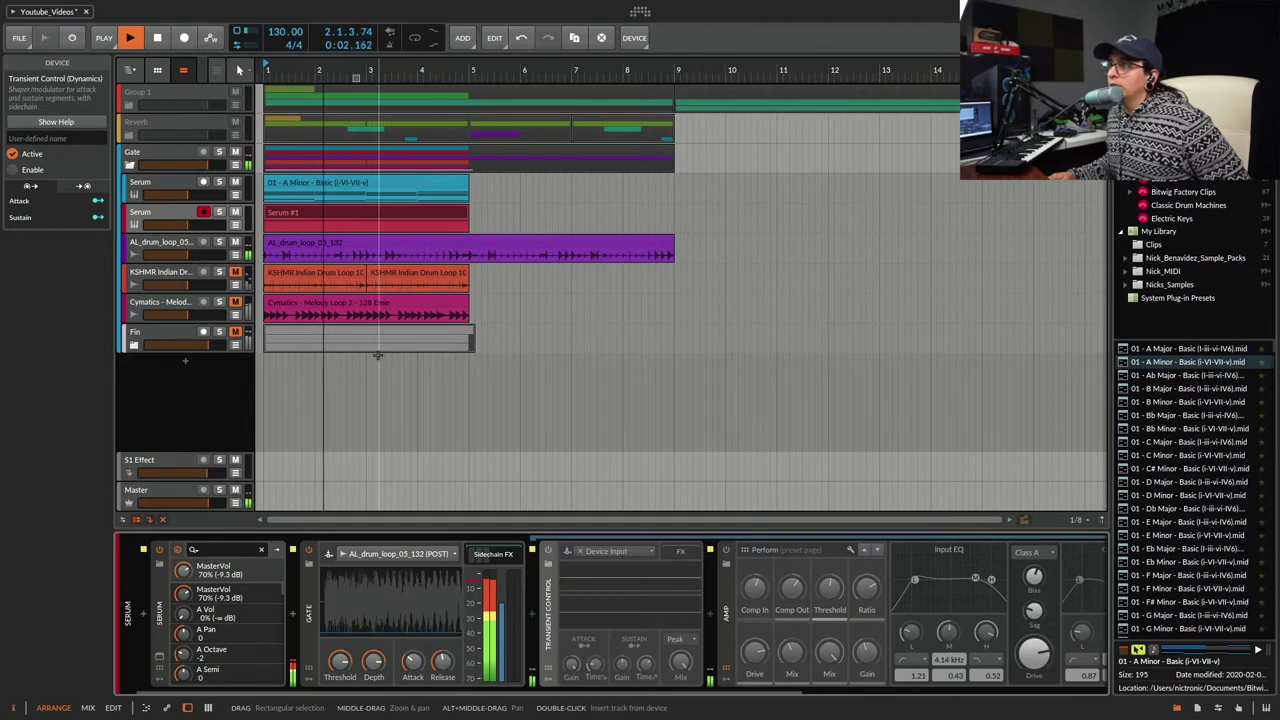
key("space")
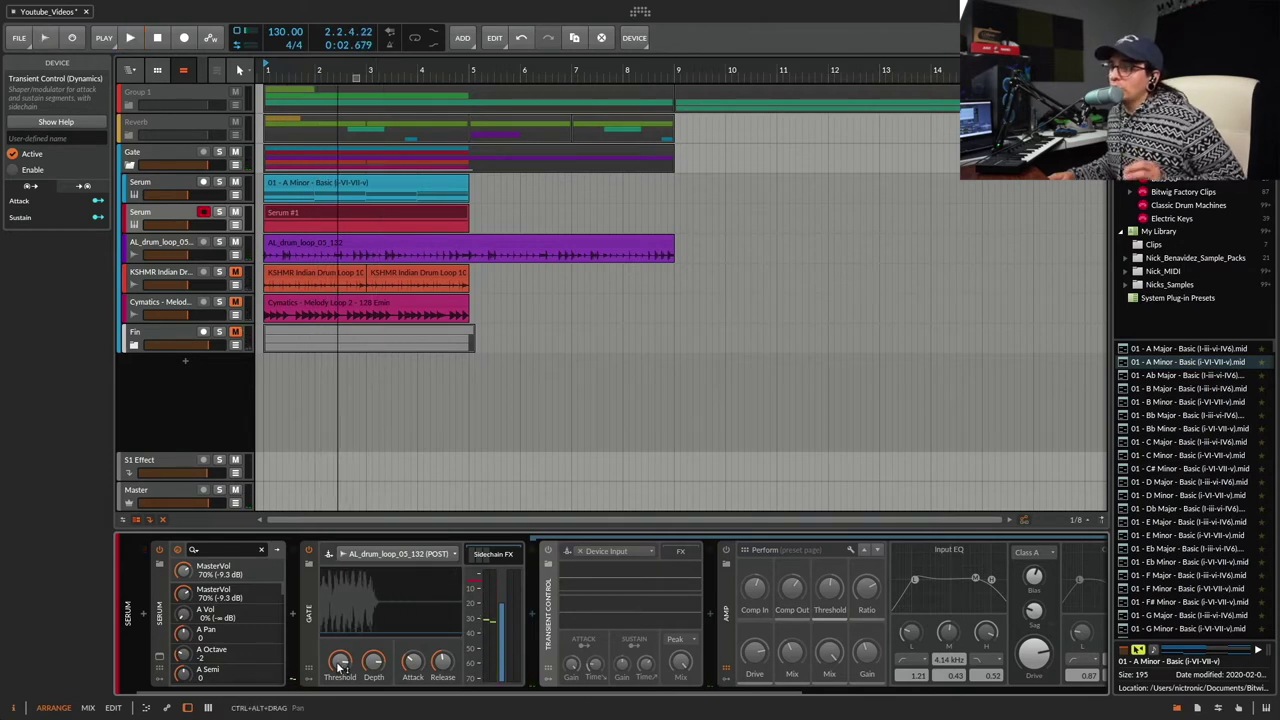
- Lower the Gate threshold to about -25.9 dB, re-enable Transient Control, and listen
mouse_move(339, 661)
left_mouse_down()
mouse_move(340, 691)
mouse_move(340, 667)
left_mouse_up()
key("space")
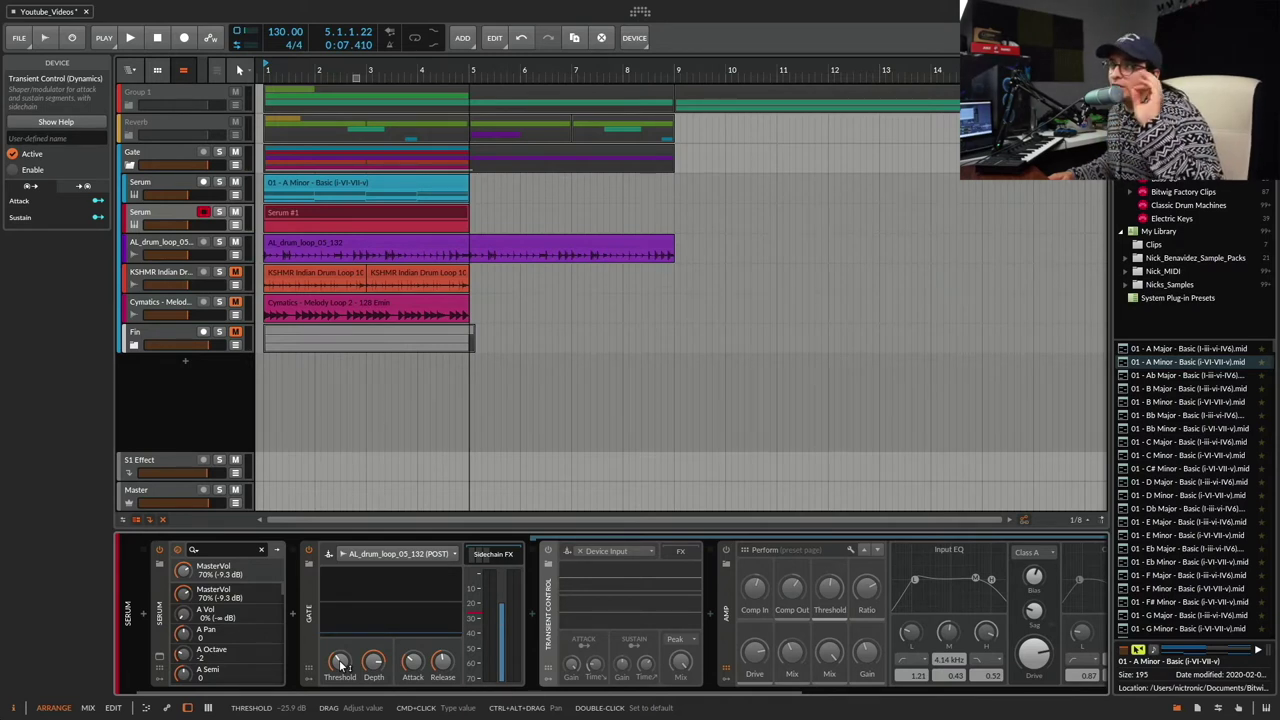
left_click(548, 551)
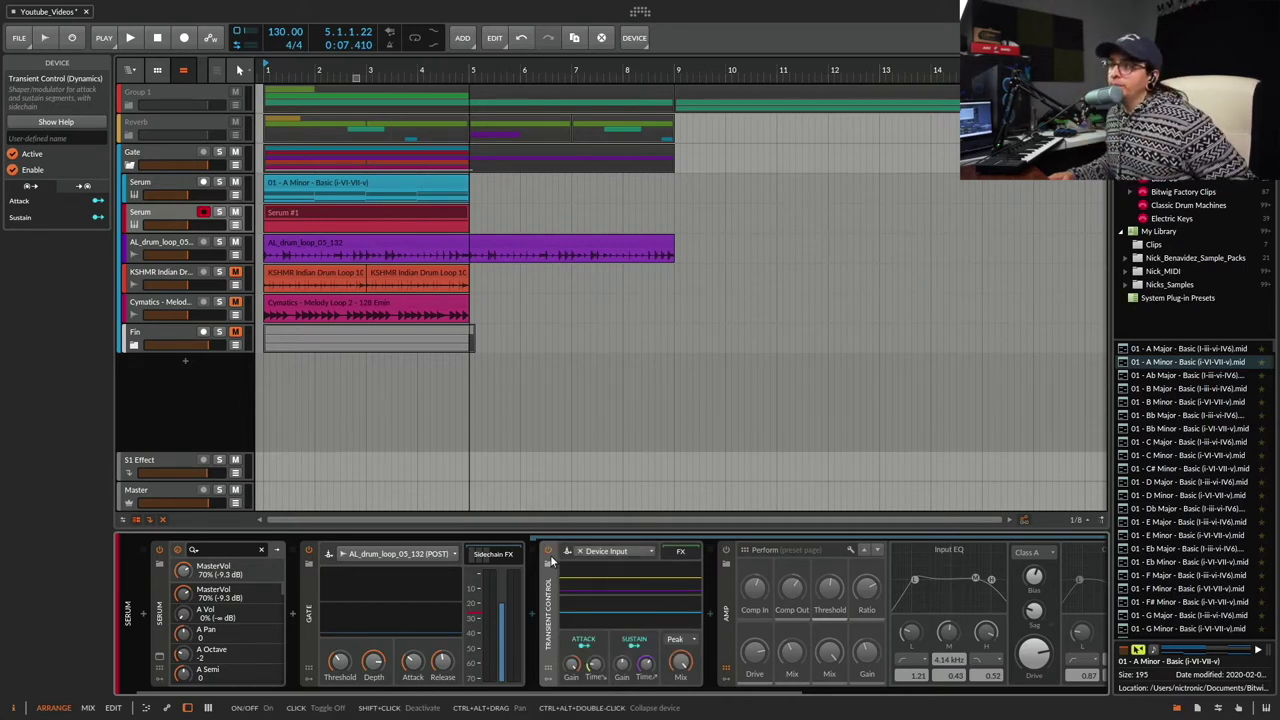
key("space")
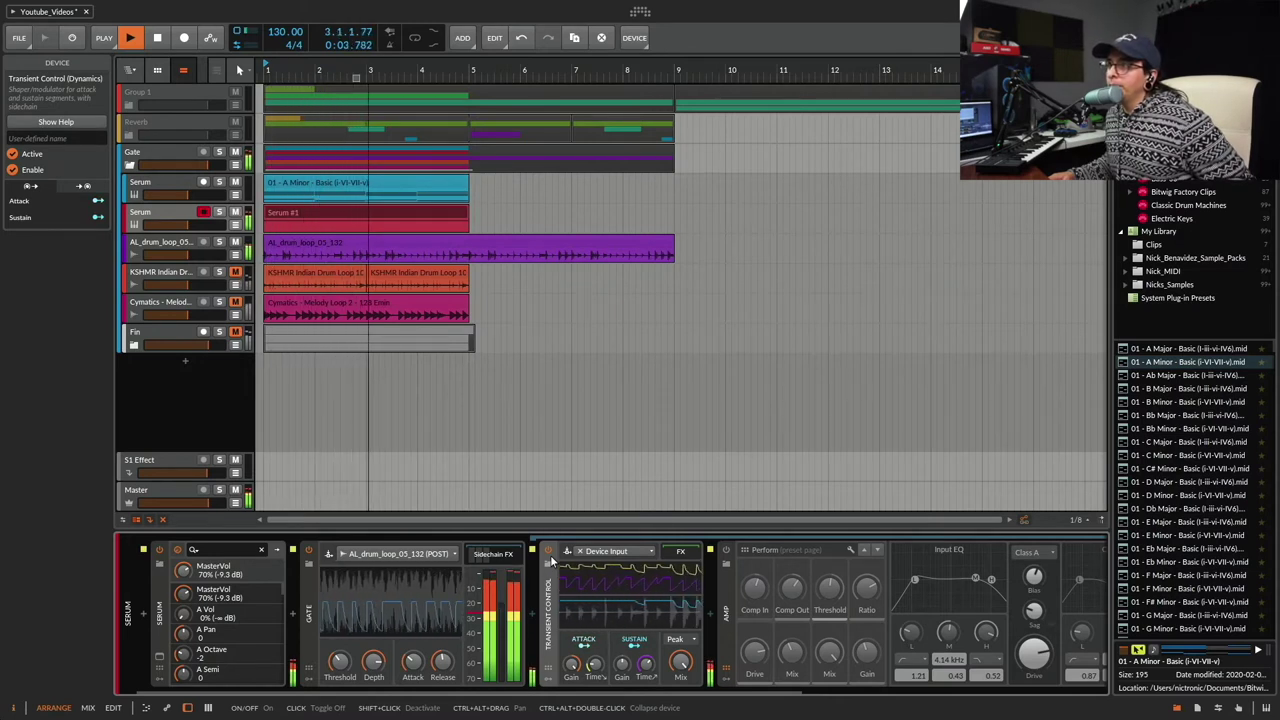
key("space")
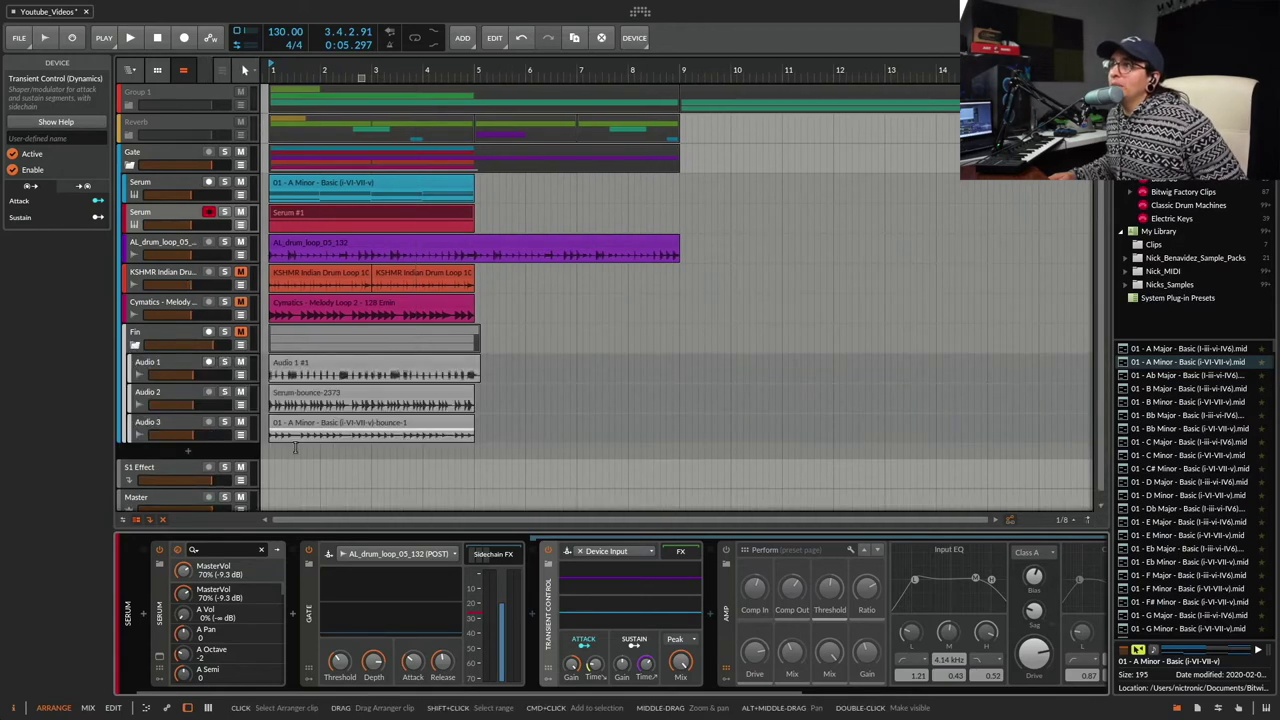
- Bounce the Serum #1 clip from Custom > Gate into a new audio track
left_click(329, 213)
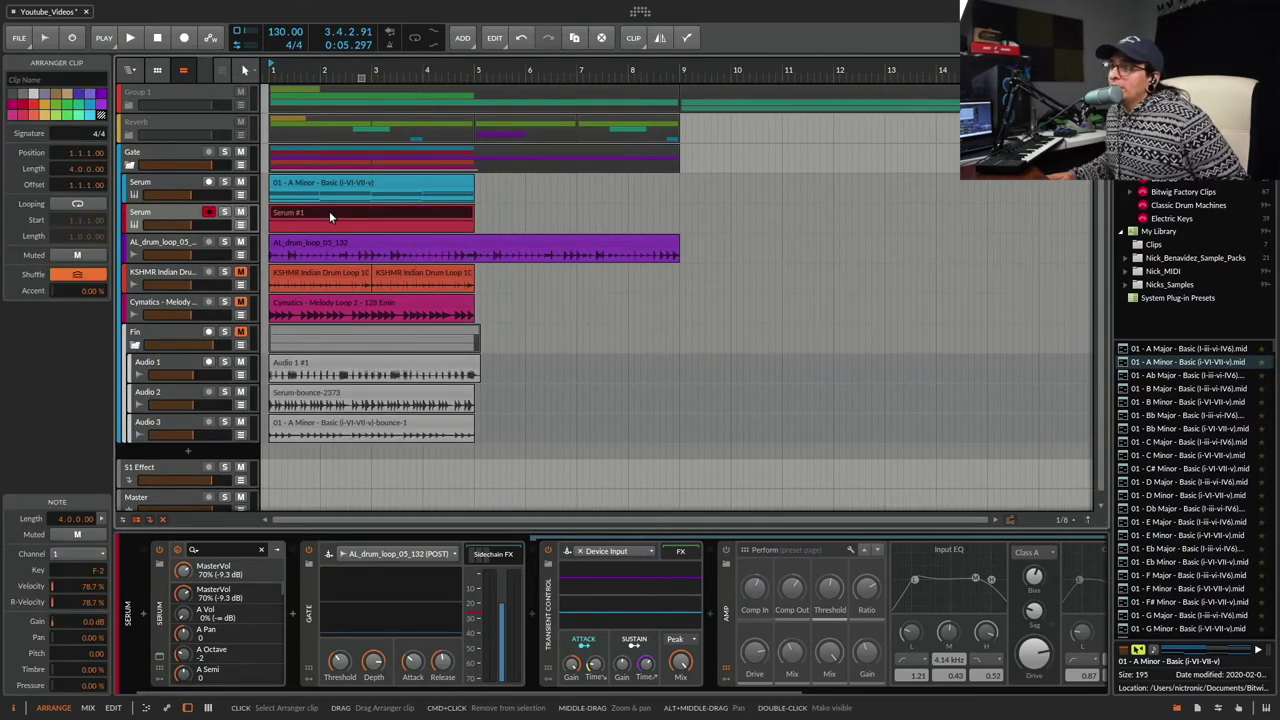
right_click(329, 211)
left_click(391, 503)
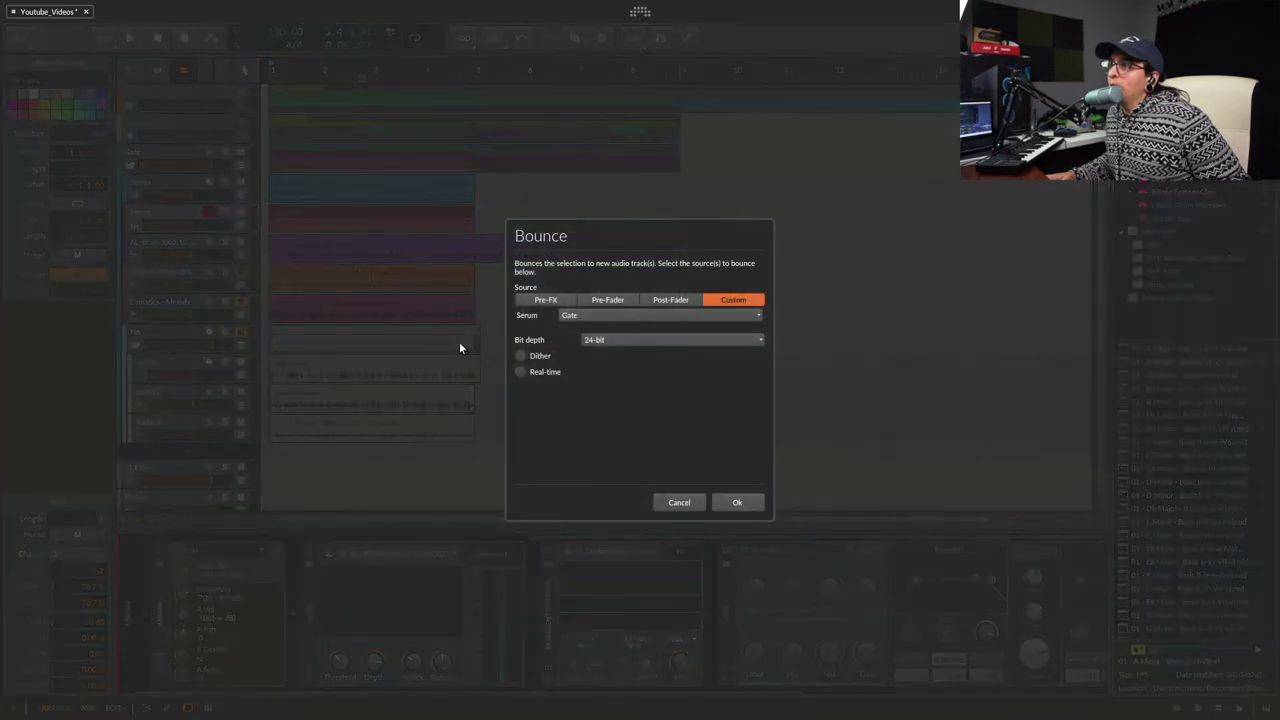
left_click(605, 314)
left_click(609, 369)
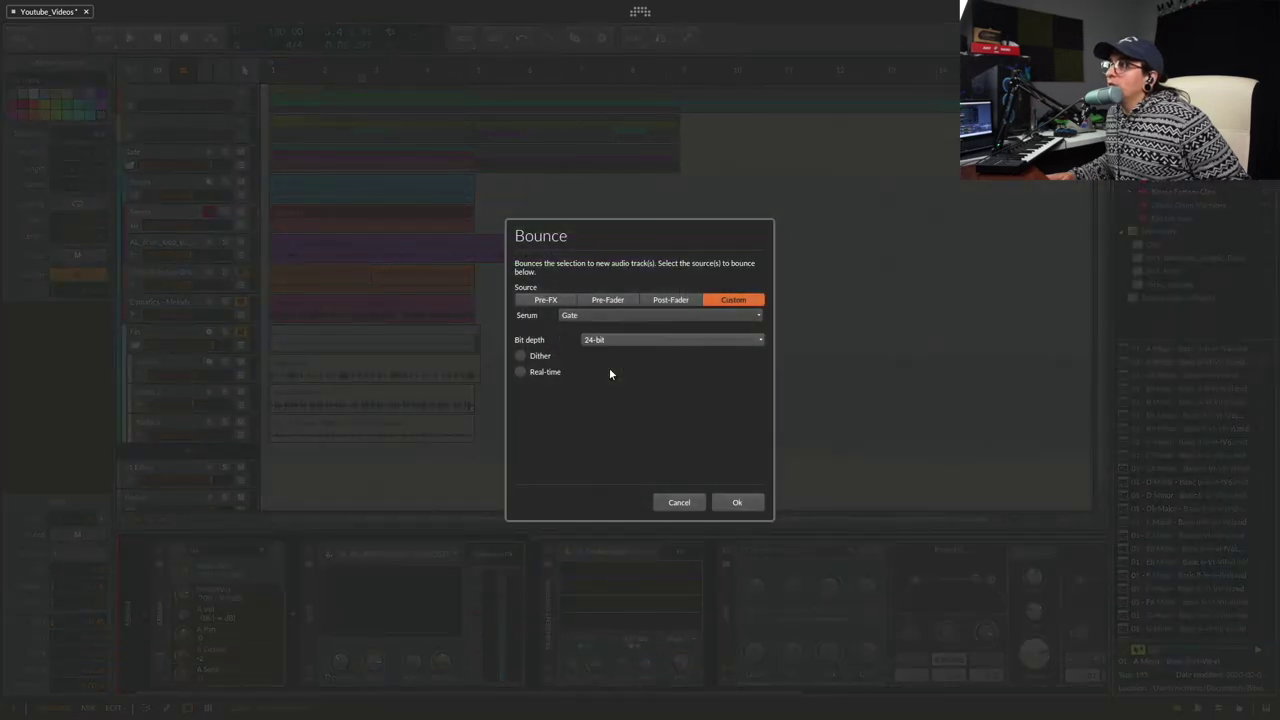
left_click(737, 502)
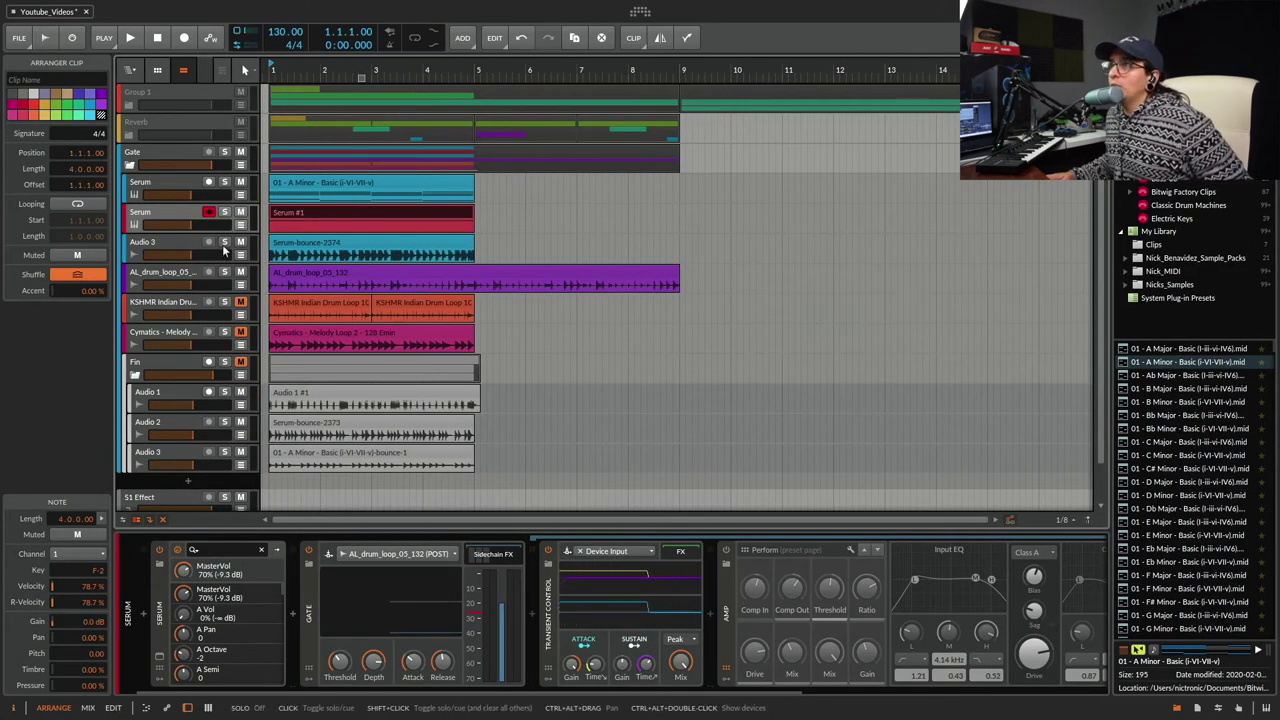
- Solo and play the bounced track, then drag it into the Fin group
left_click(224, 242)
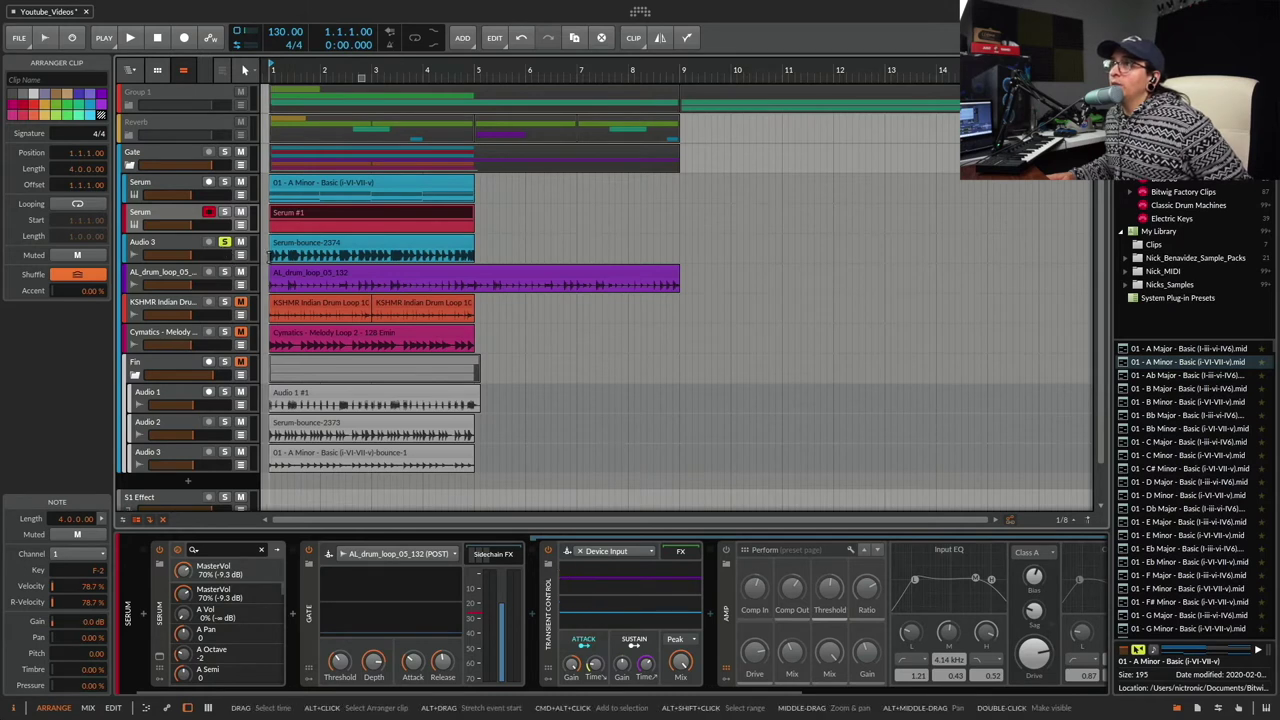
left_click(180, 248)
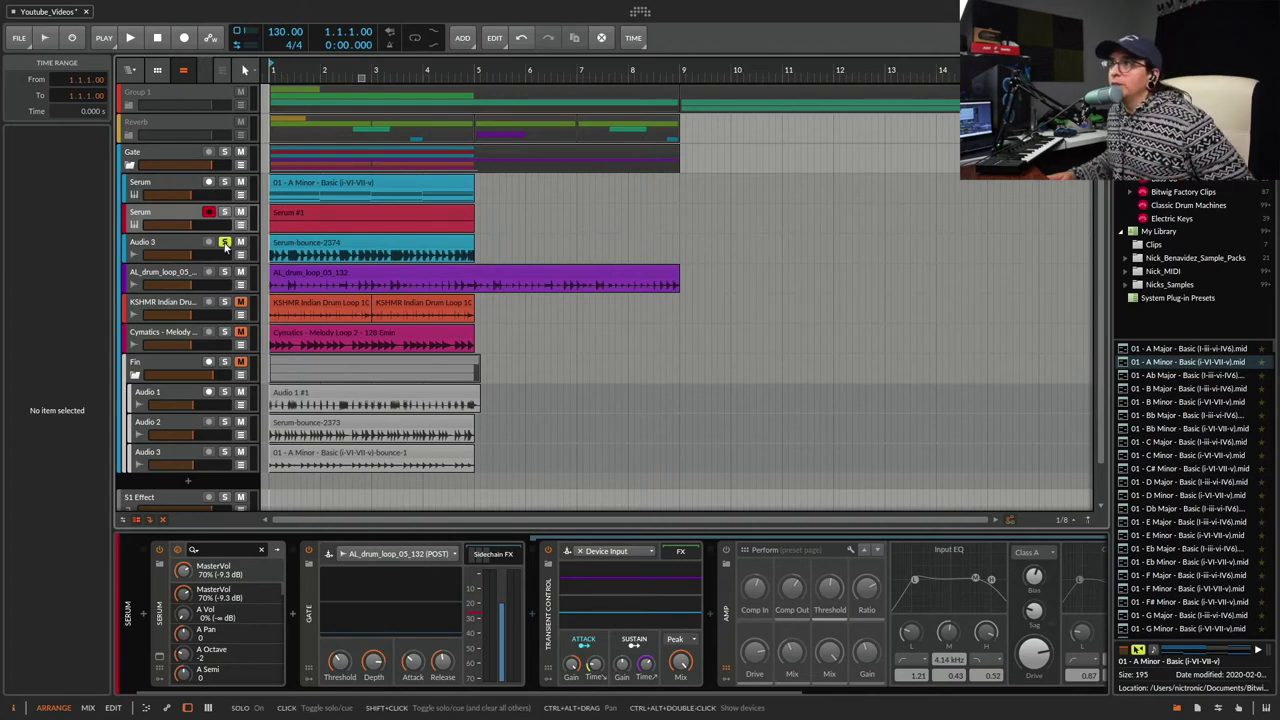
key("space")
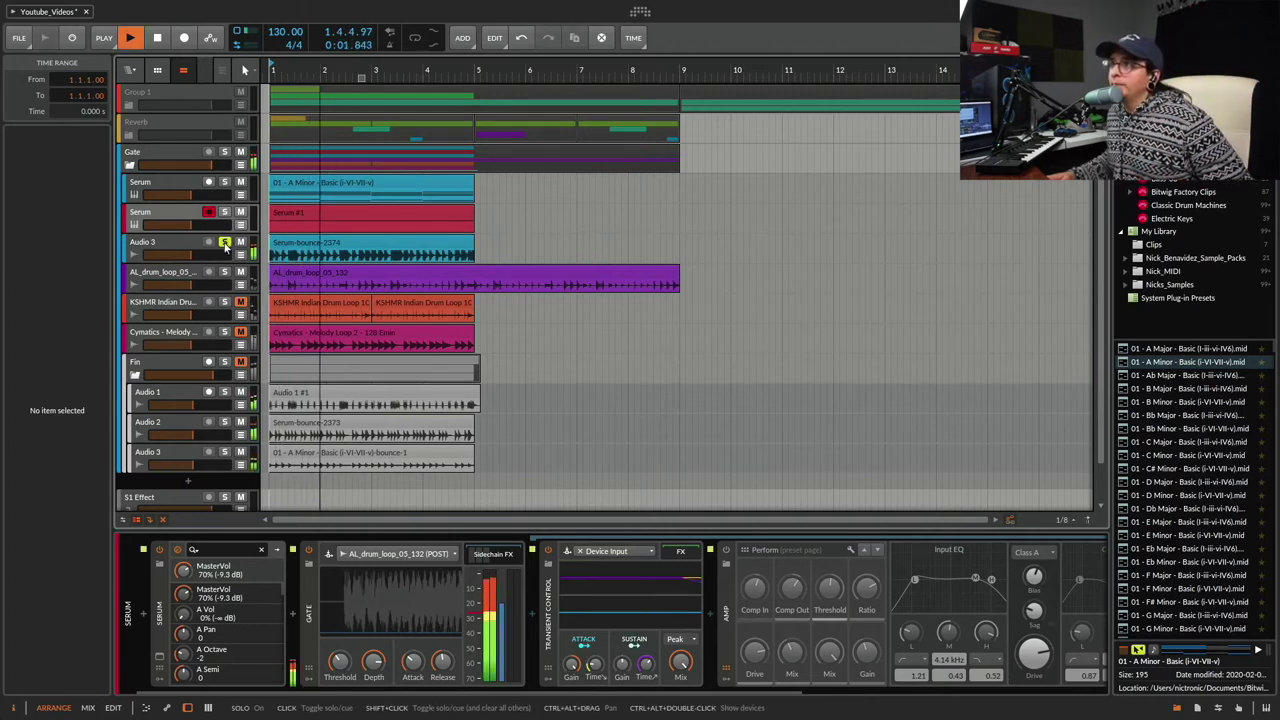
key("space")
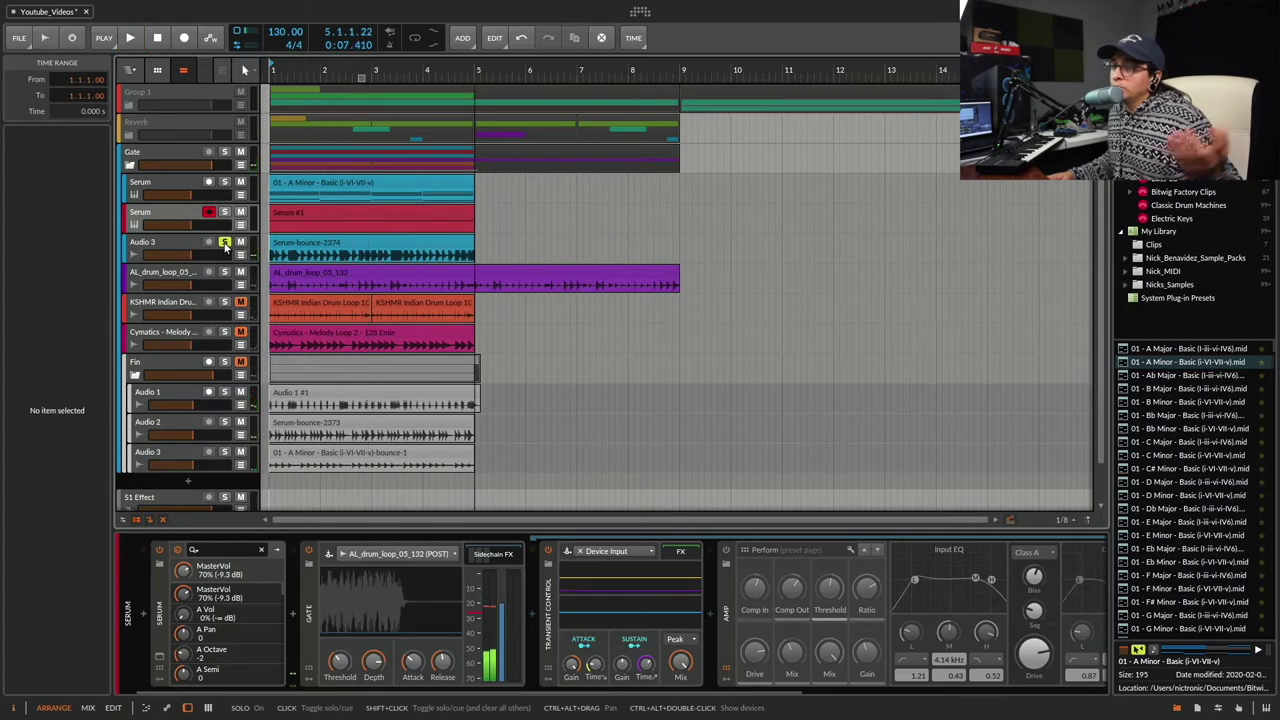
left_click_drag(225, 250, 170, 470)
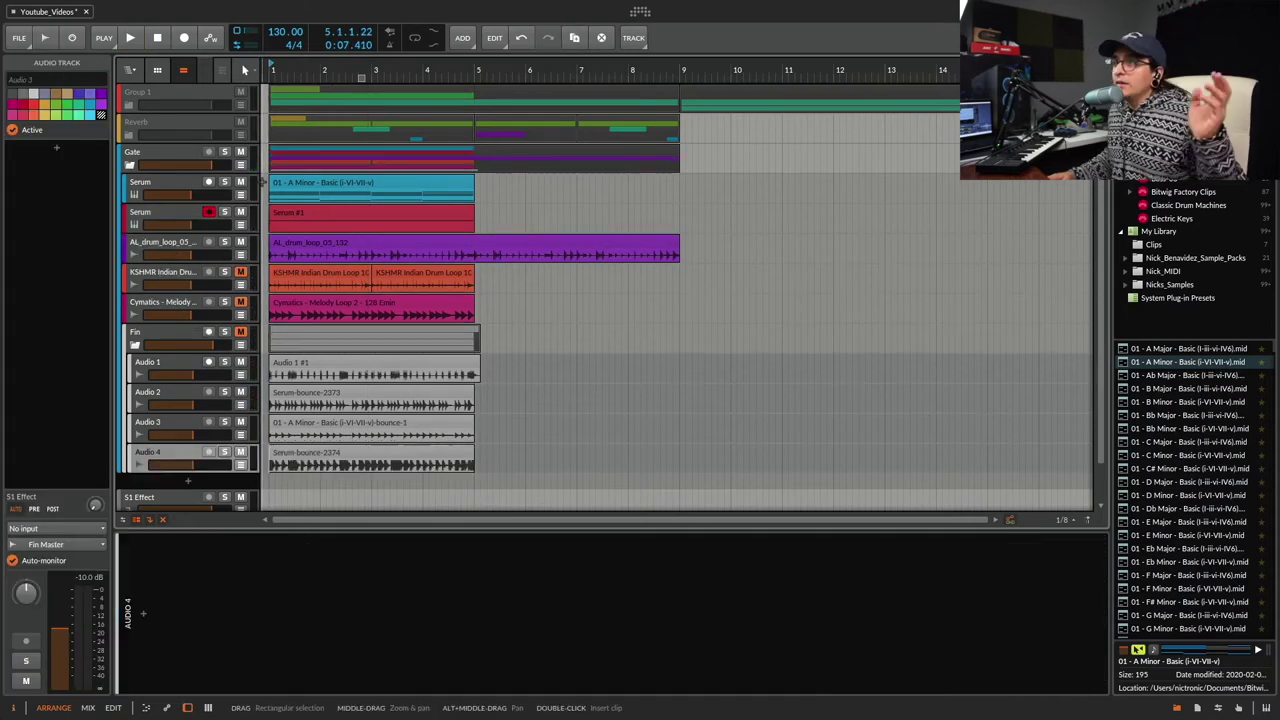
- Solo and play the Cymatics melody loop, then show the Arpeggiator–Serum–Gate chain
left_click(171, 226)
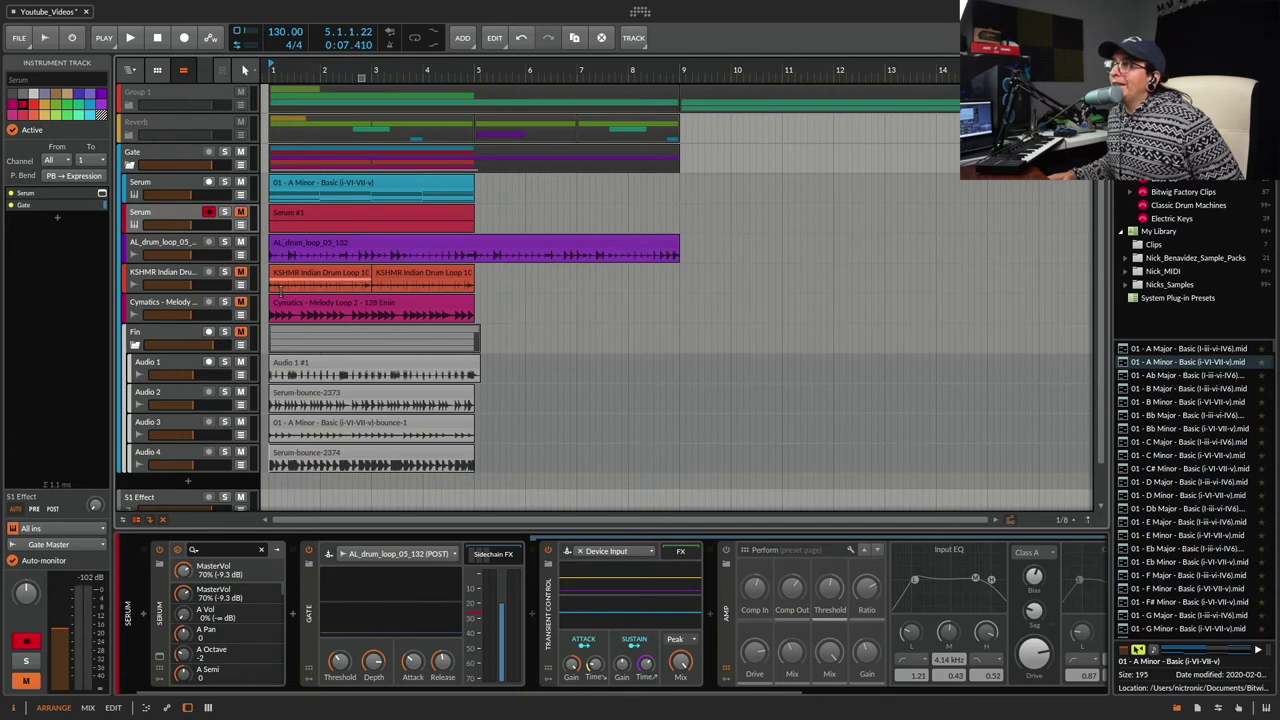
left_click(225, 303)
key("space")
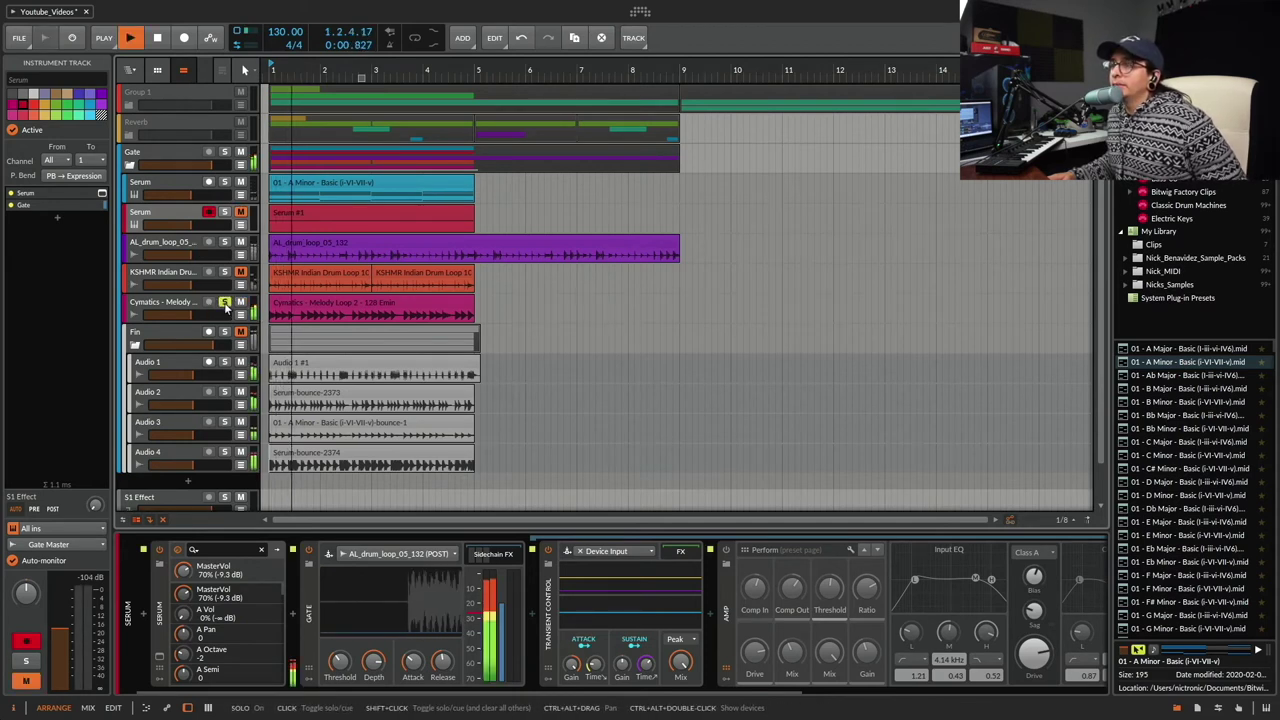
left_click(175, 160)
left_click(175, 183)
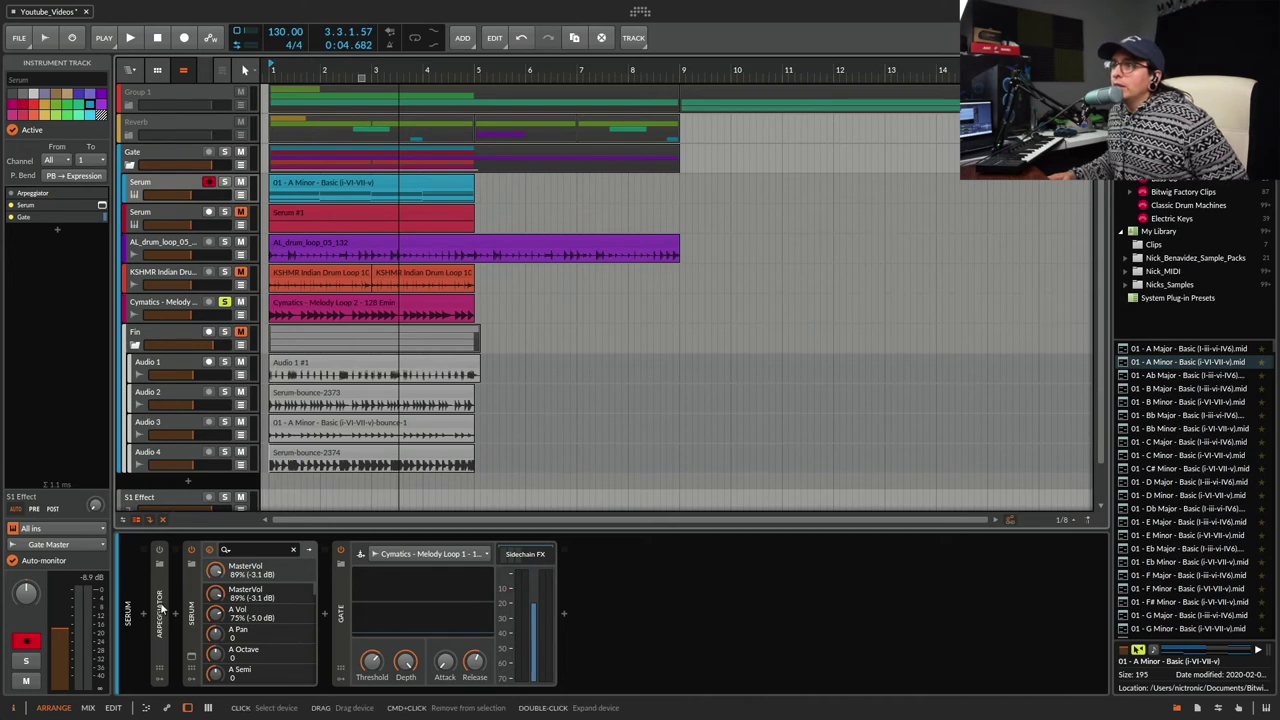
left_click(421, 556)
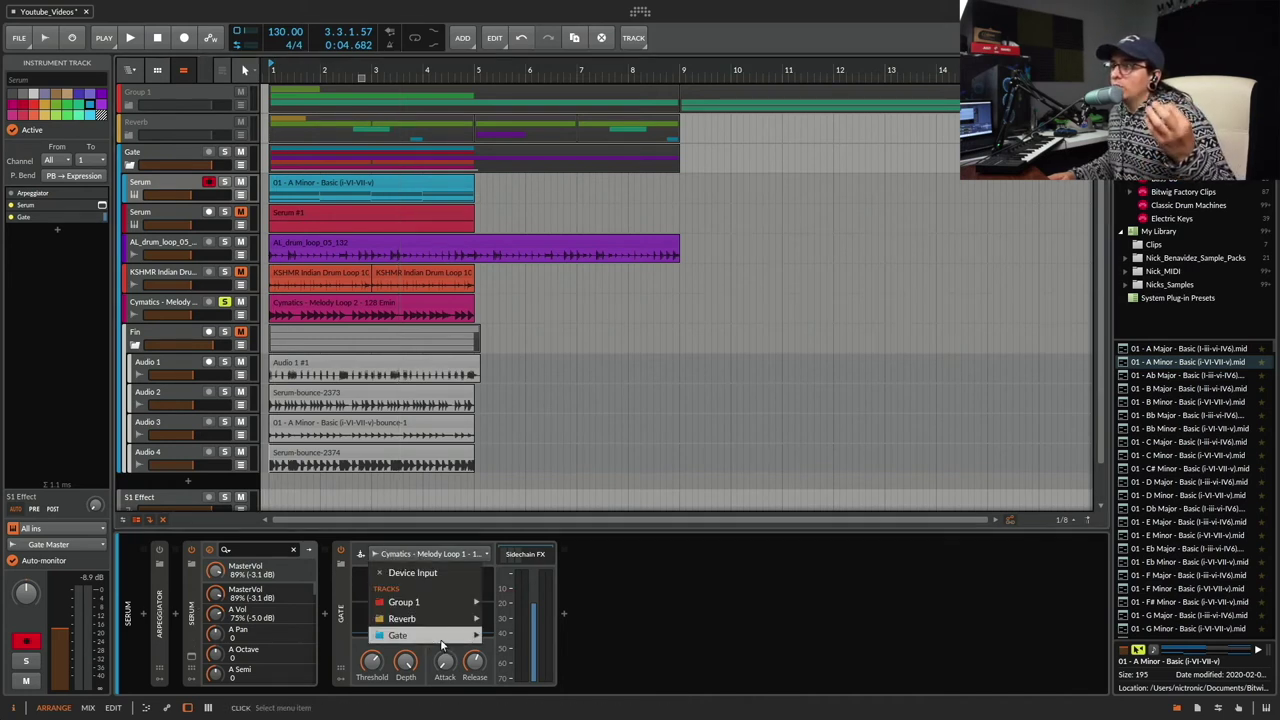
mouse_move(443, 645)
mouse_move(567, 693)
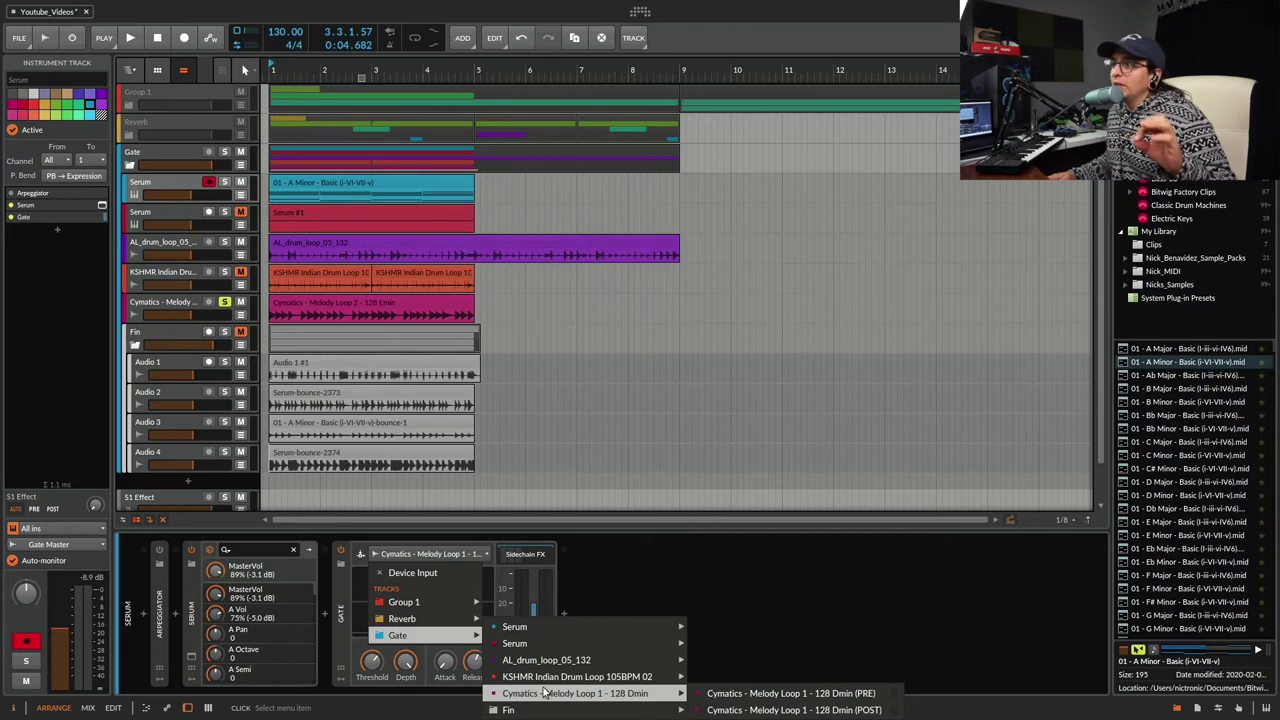
left_click(855, 590)
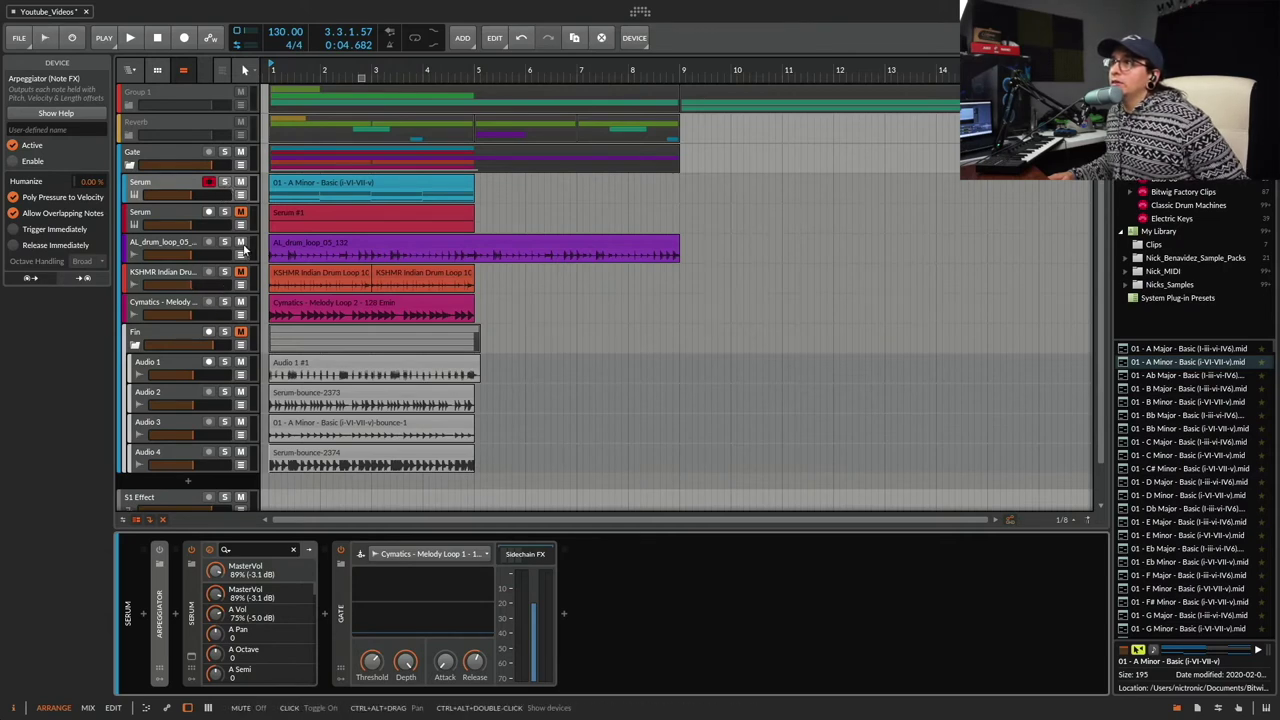
key("space")
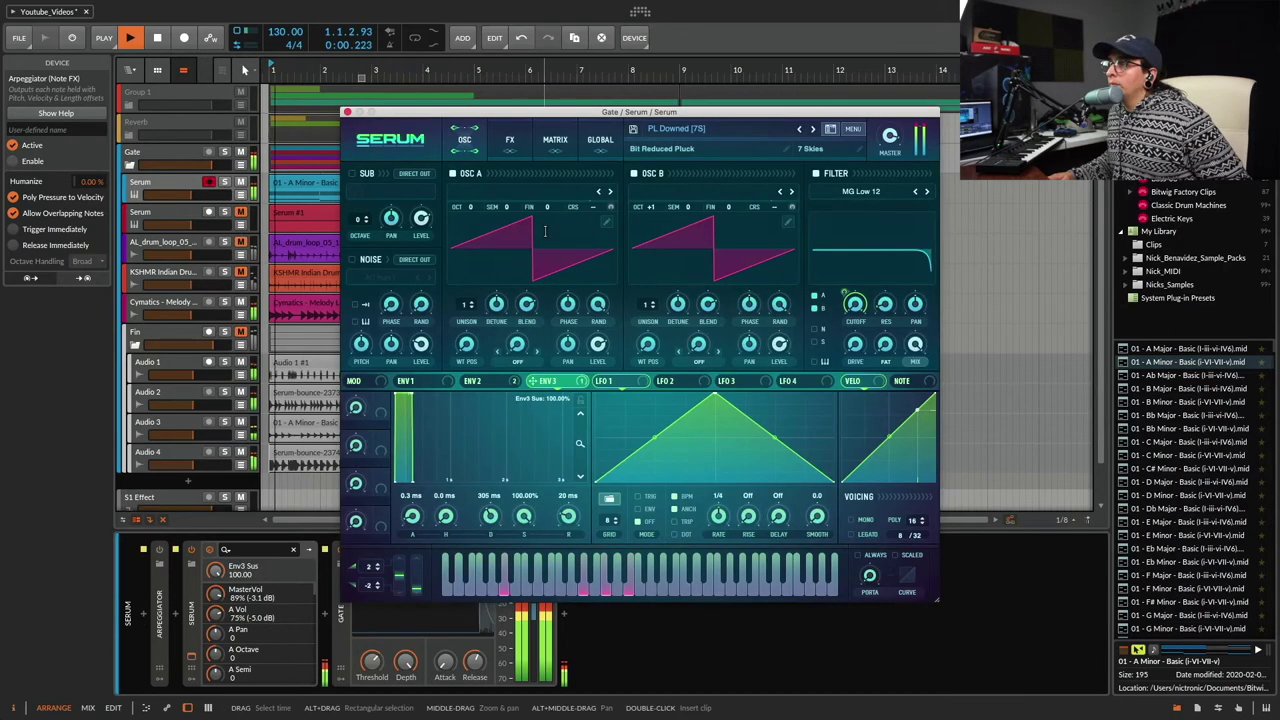
left_click(347, 112)
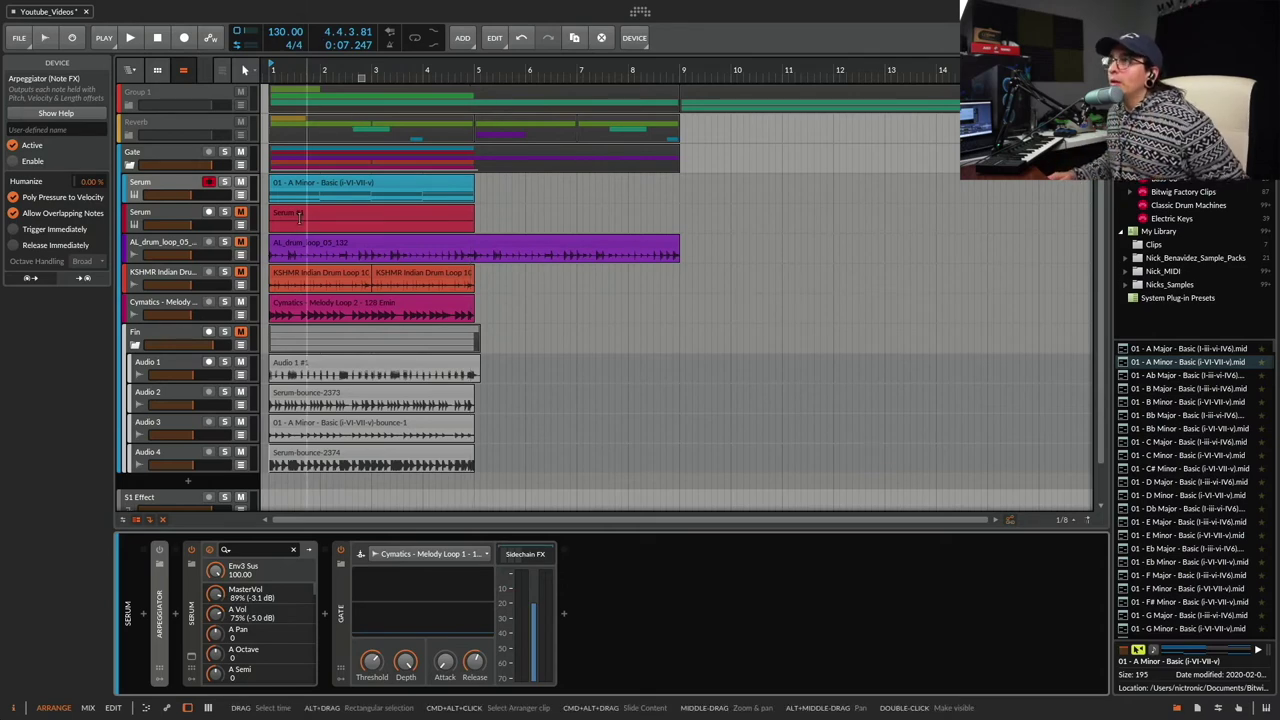
- On the Serum track, set envelope 3 sustain to 0 and envelope 1 sustain to -inf
left_click(175, 190)
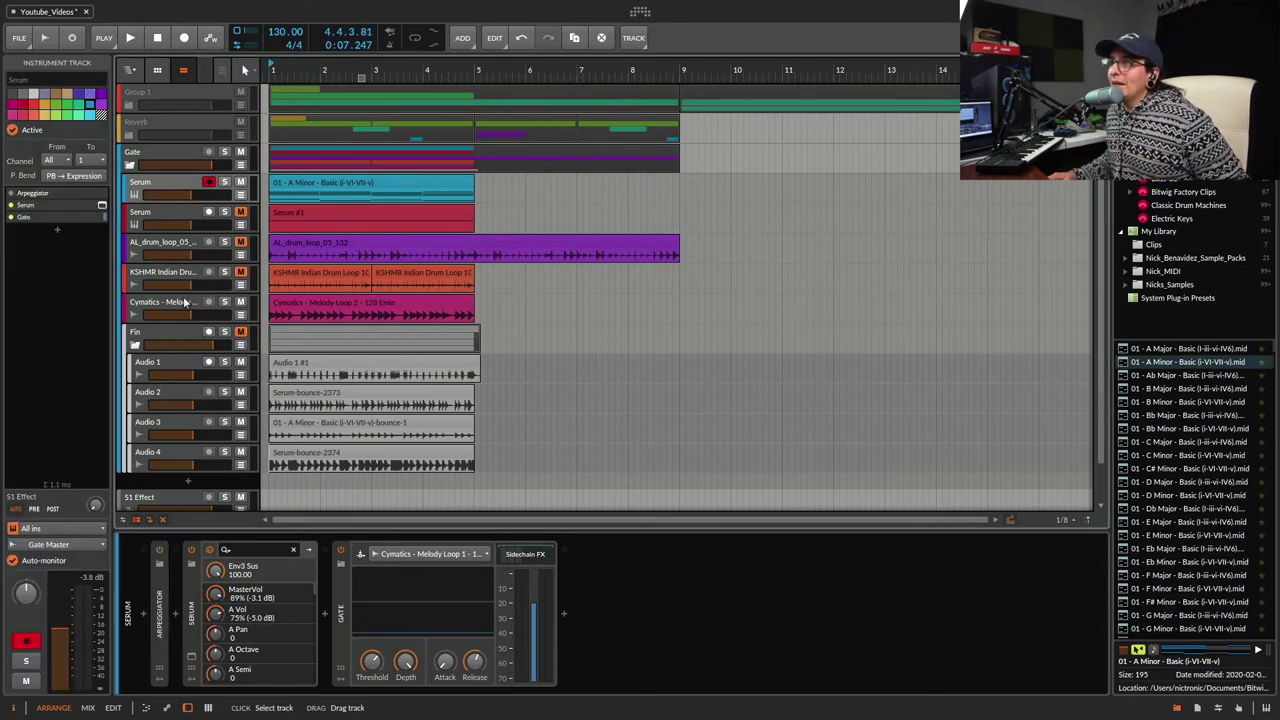
left_click(193, 662)
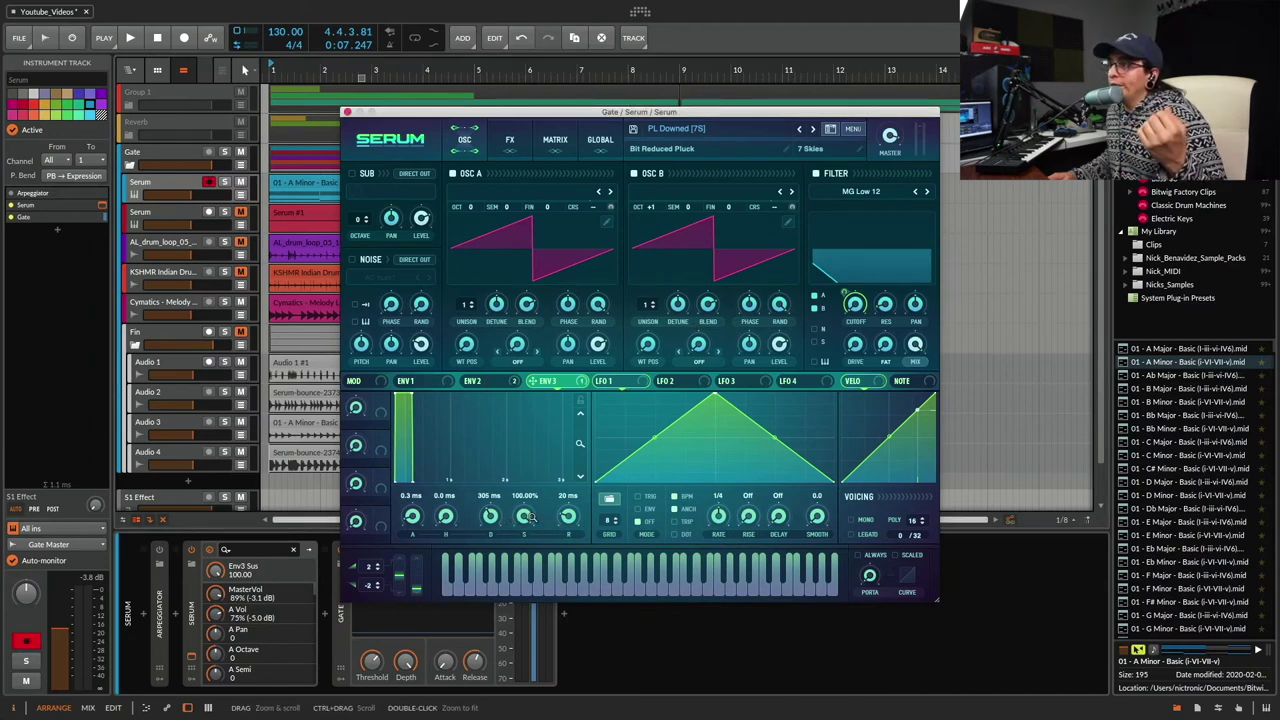
left_click_drag(528, 517, 528, 590)
left_click(431, 385)
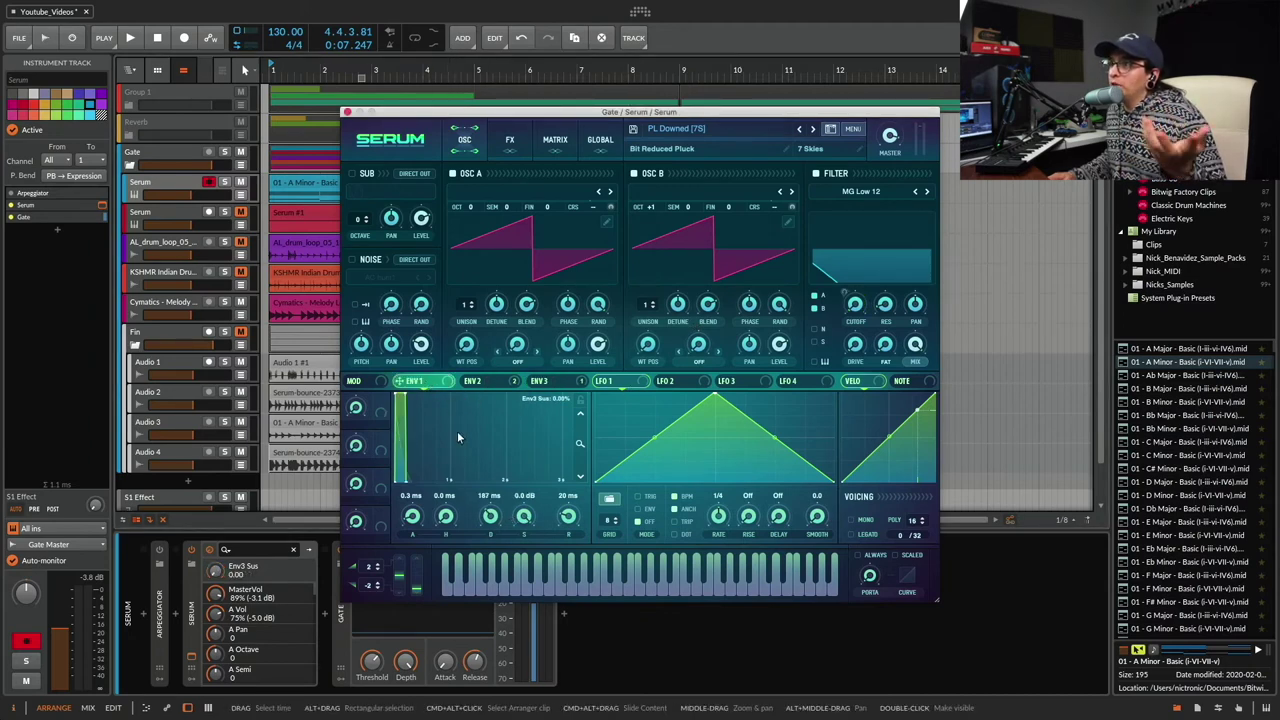
left_click_drag(407, 398, 407, 478)
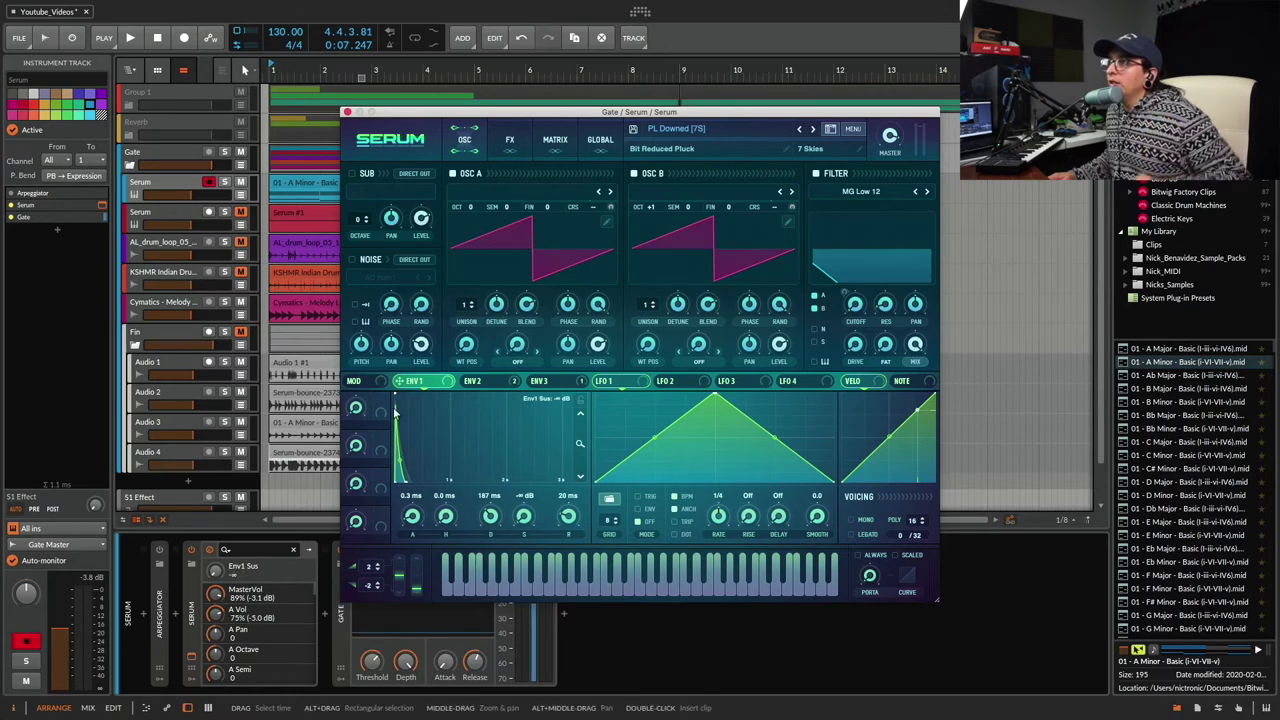
- Close Serum and play the arrangement from bar 1 to hear the pluck
left_click(347, 111)
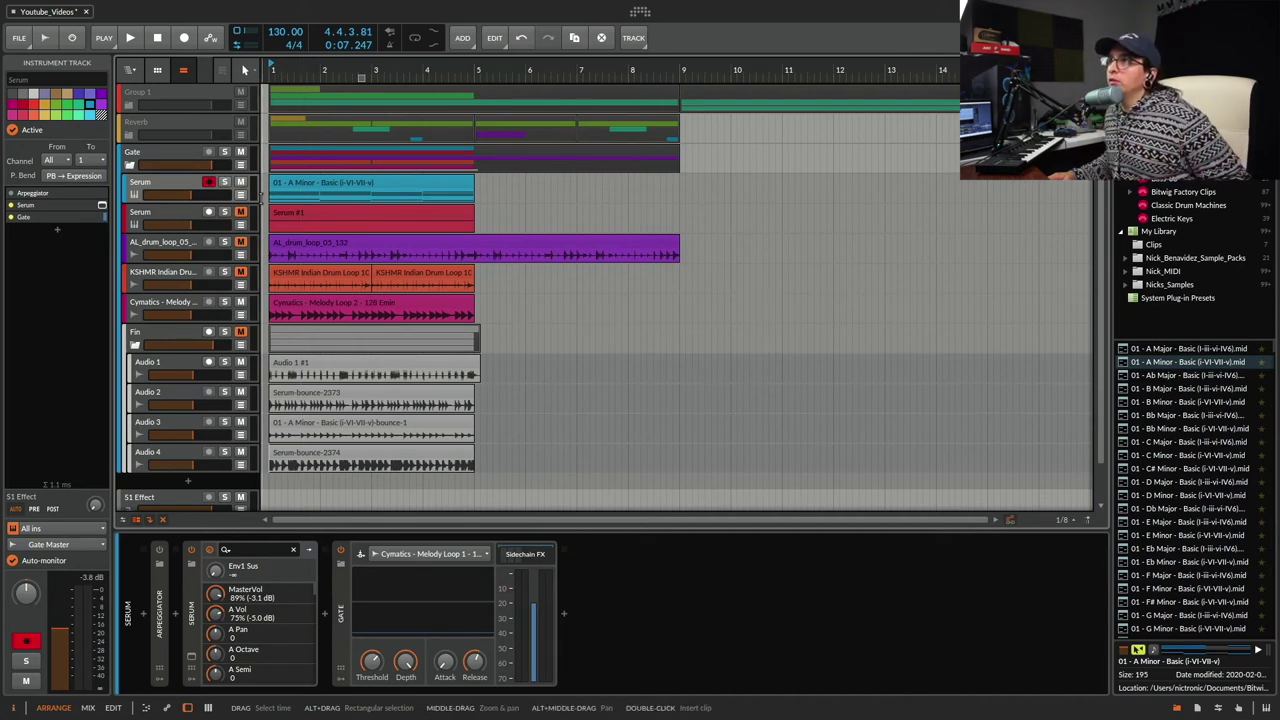
left_click(266, 197)
key("space")
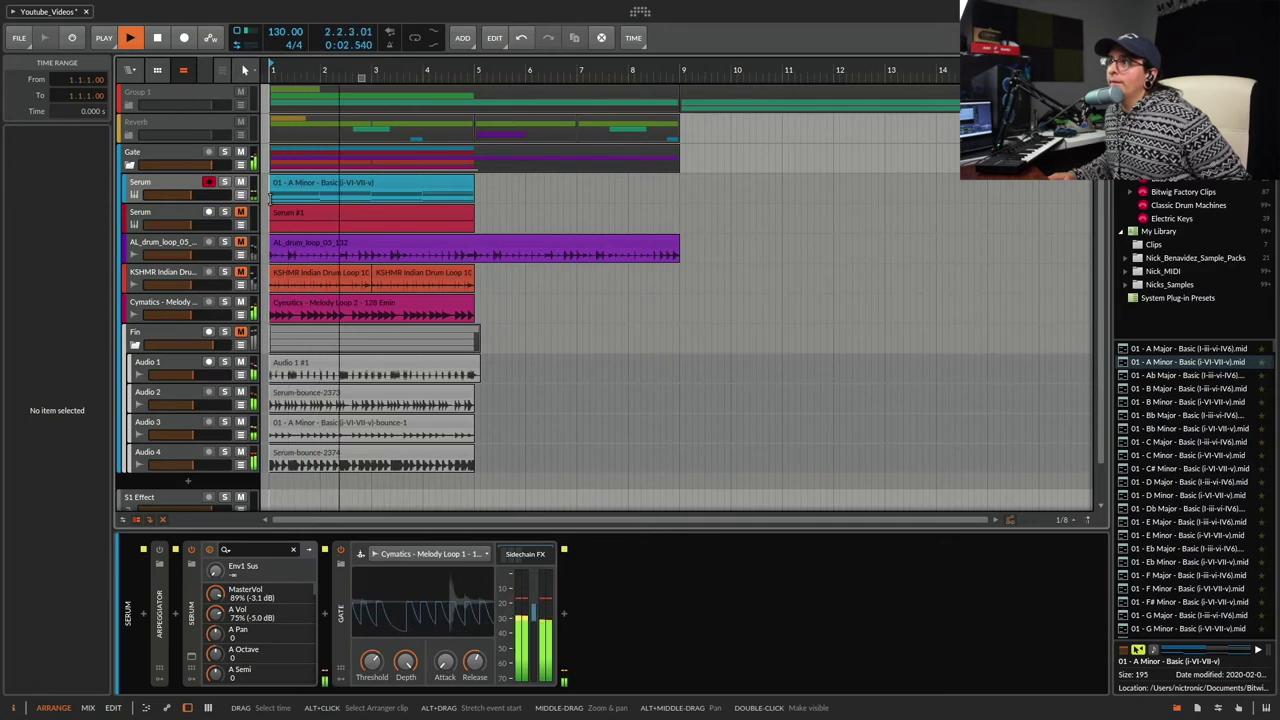
- Enable the Arpeggiator with the Blossom Down pattern, paste in Transient Control, and play
left_click(163, 190)
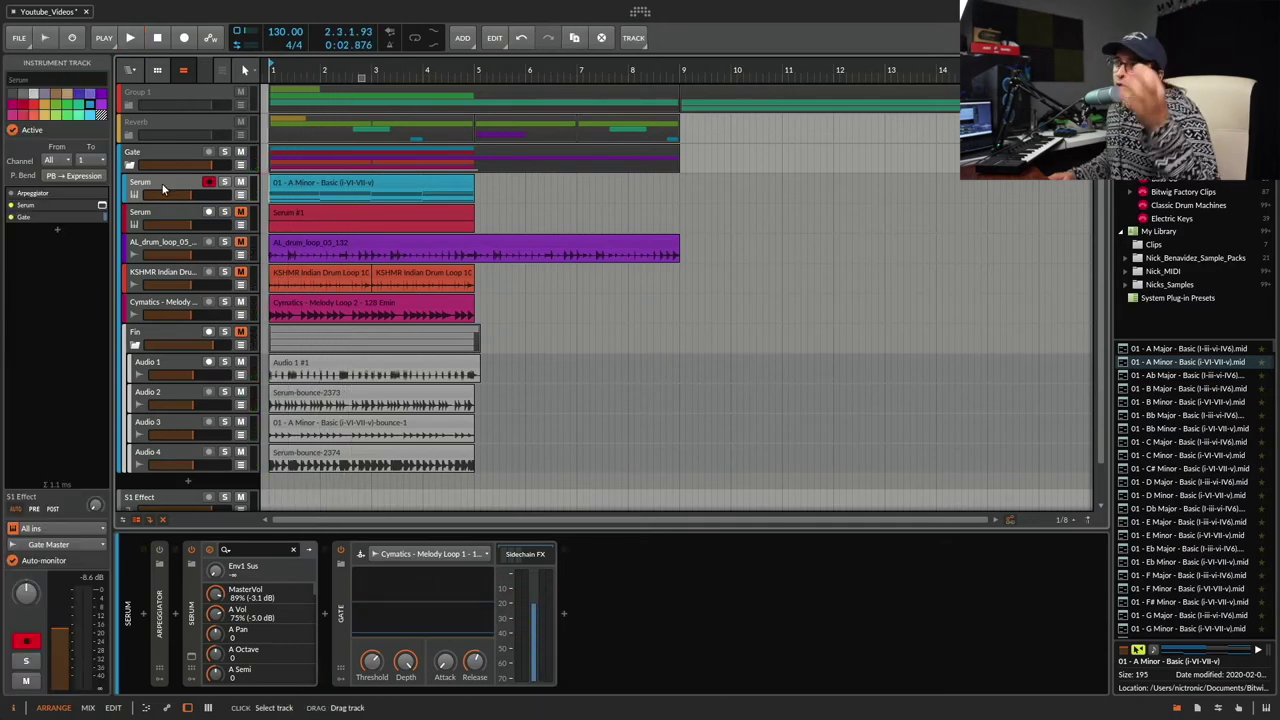
double_click(160, 625)
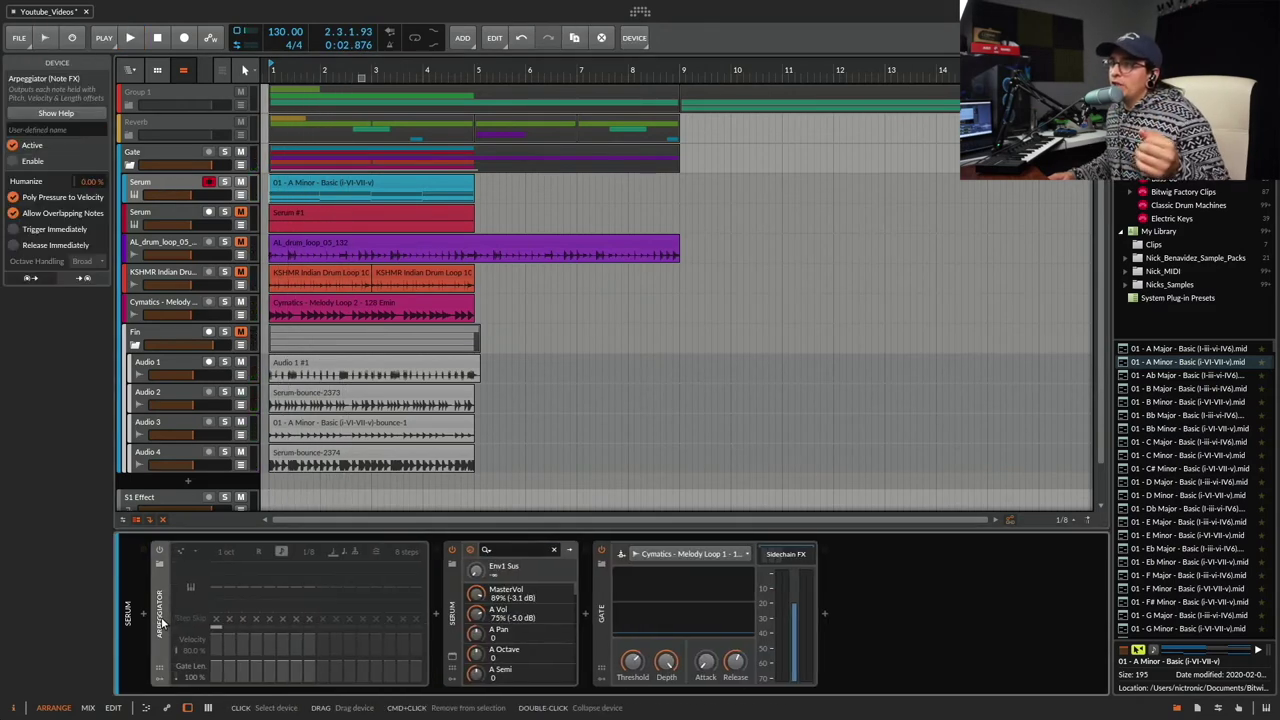
left_click(159, 551)
left_click(179, 552)
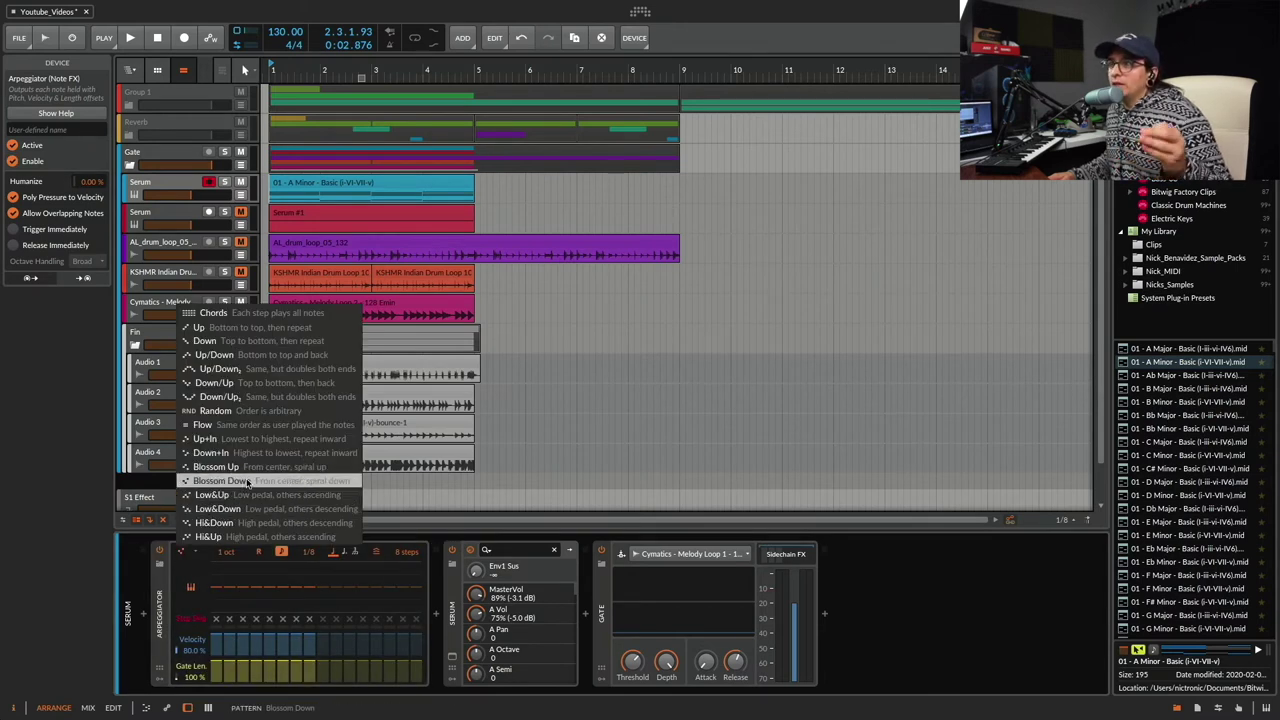
left_click(222, 481)
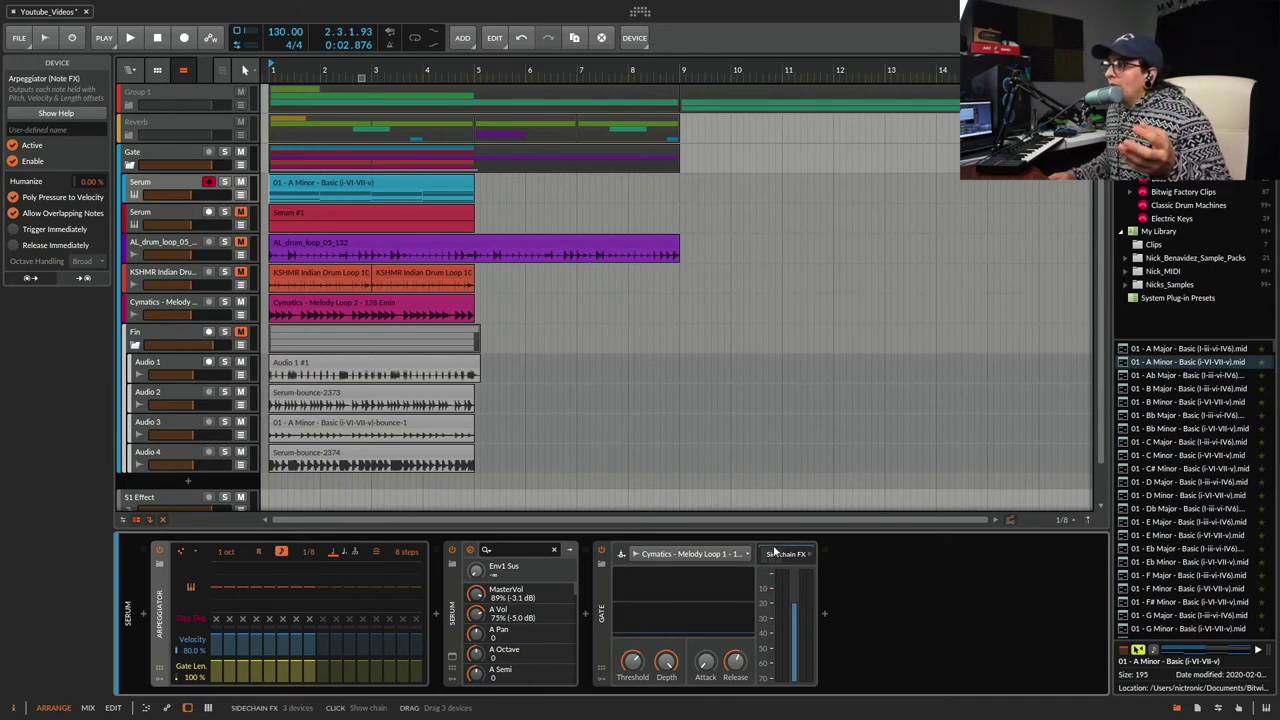
key("ctrl+v")
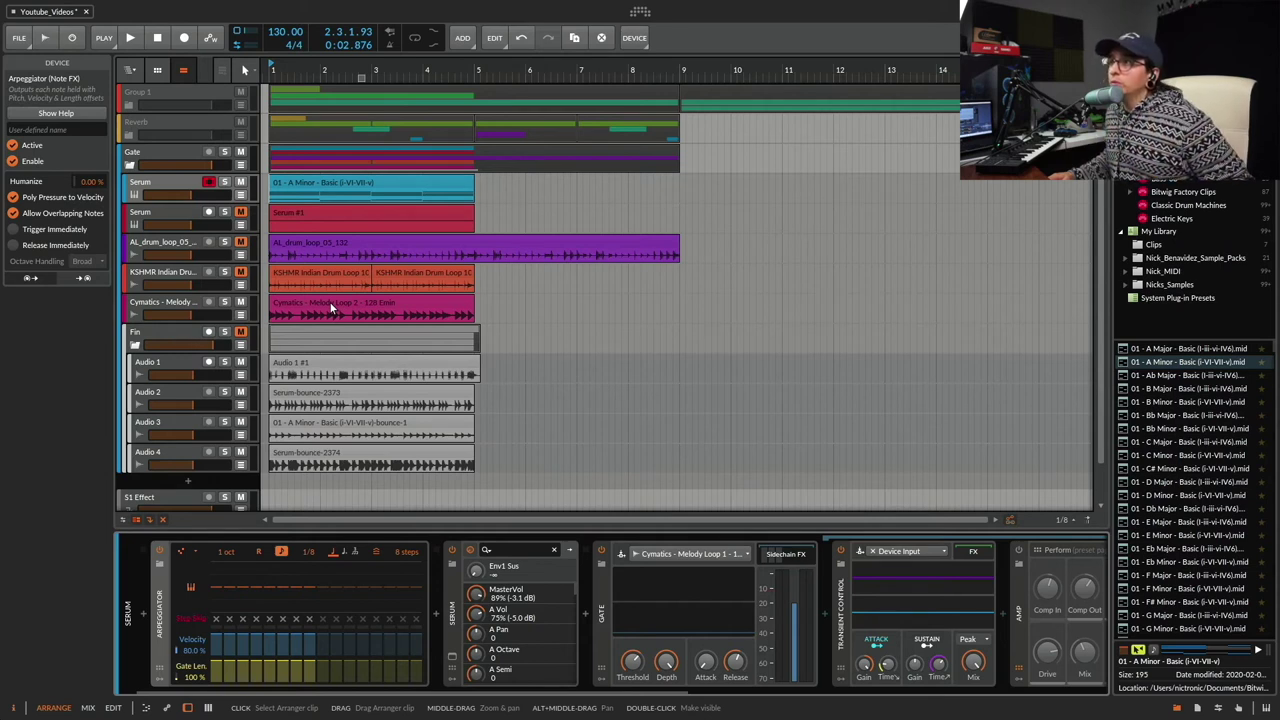
key("space")
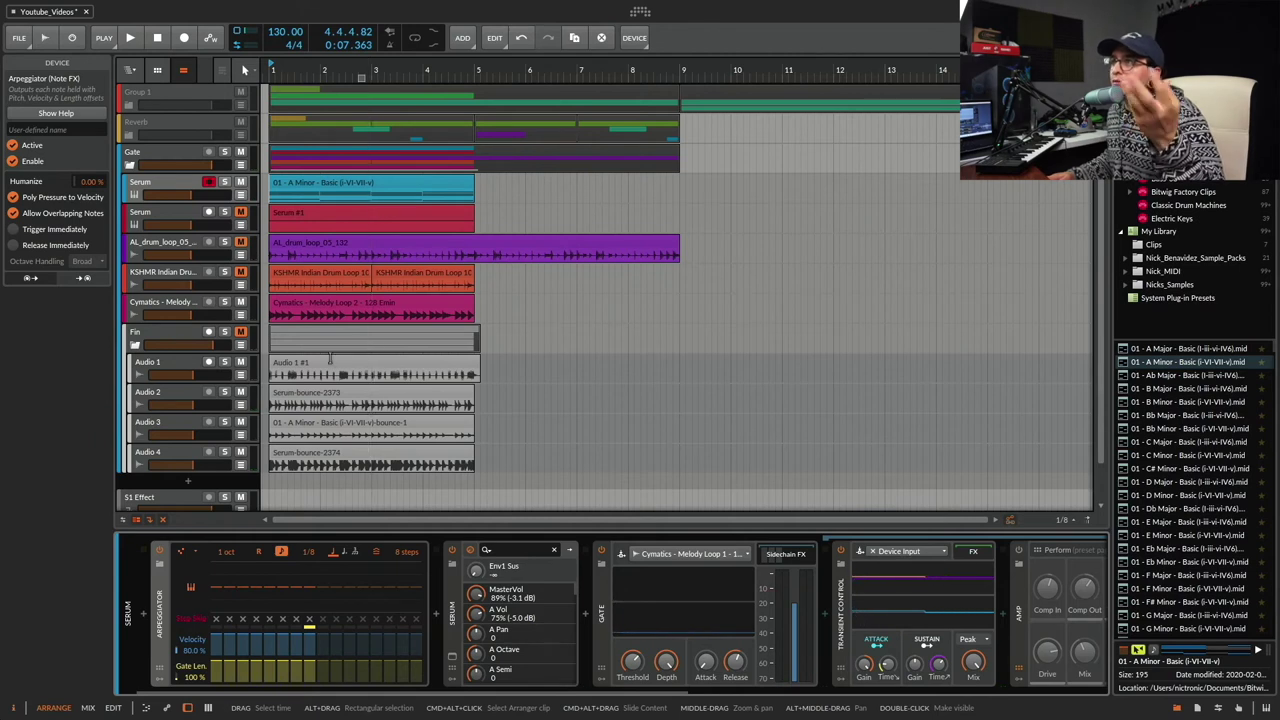
- Solo Audio 3 and play it back
left_click(224, 421)
key("space")
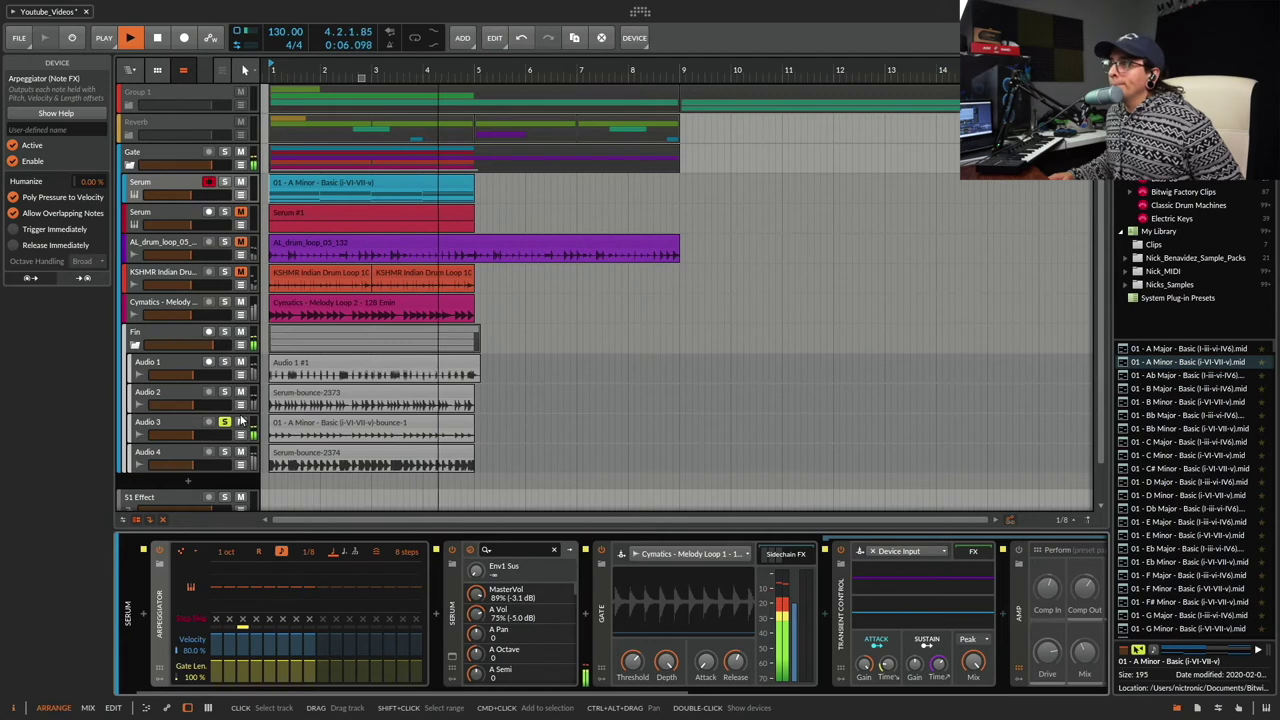
key("space")
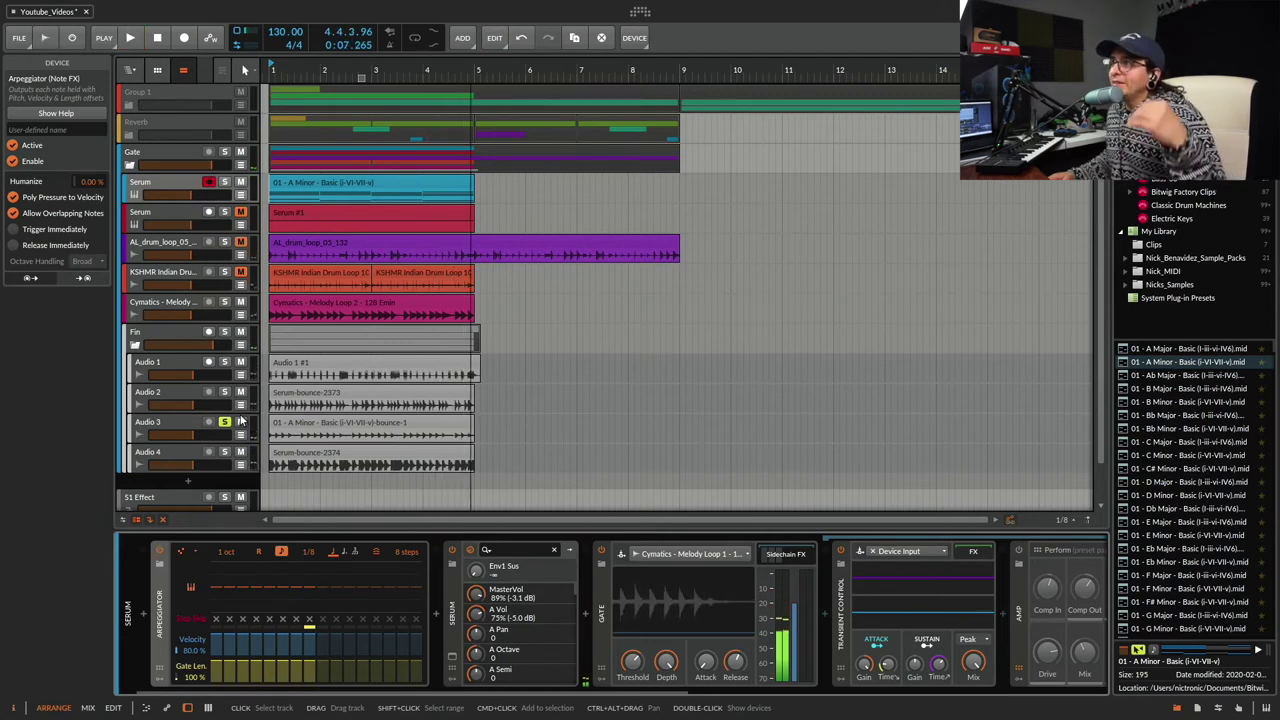
left_click(320, 433)
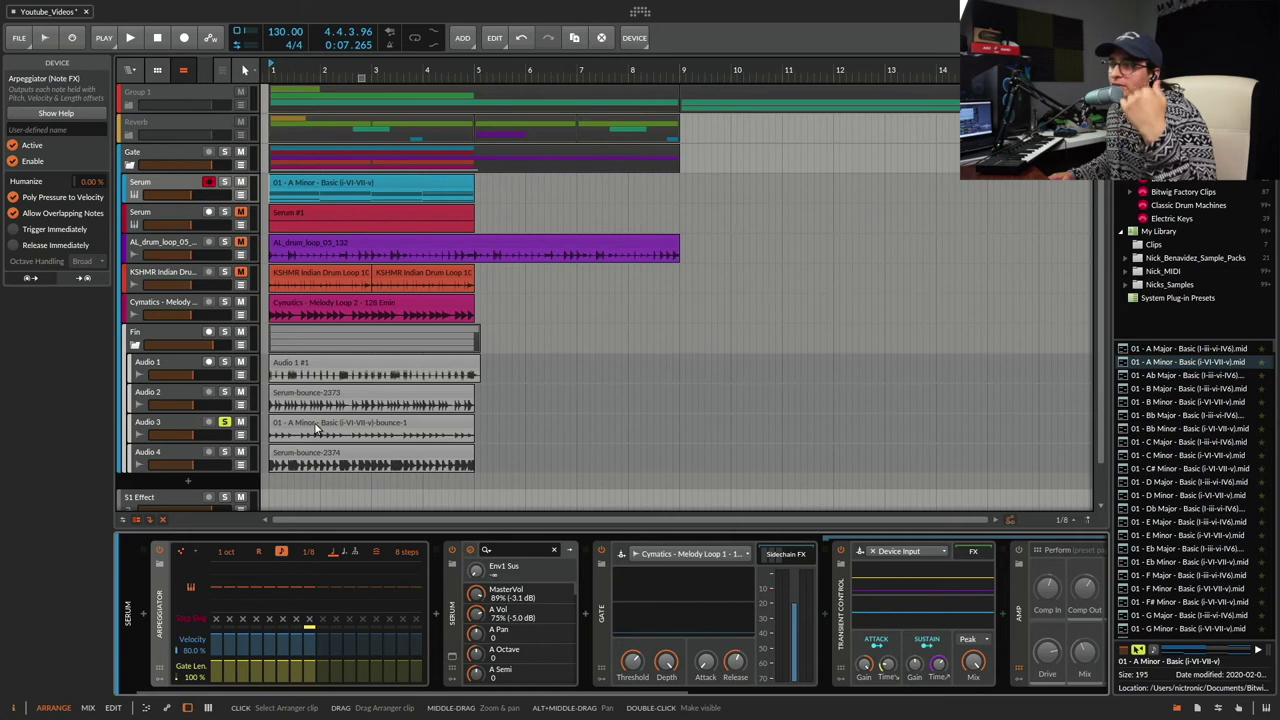
- Unsolo Audio 3, solo Audio 2, and play it from the start
left_click(225, 422)
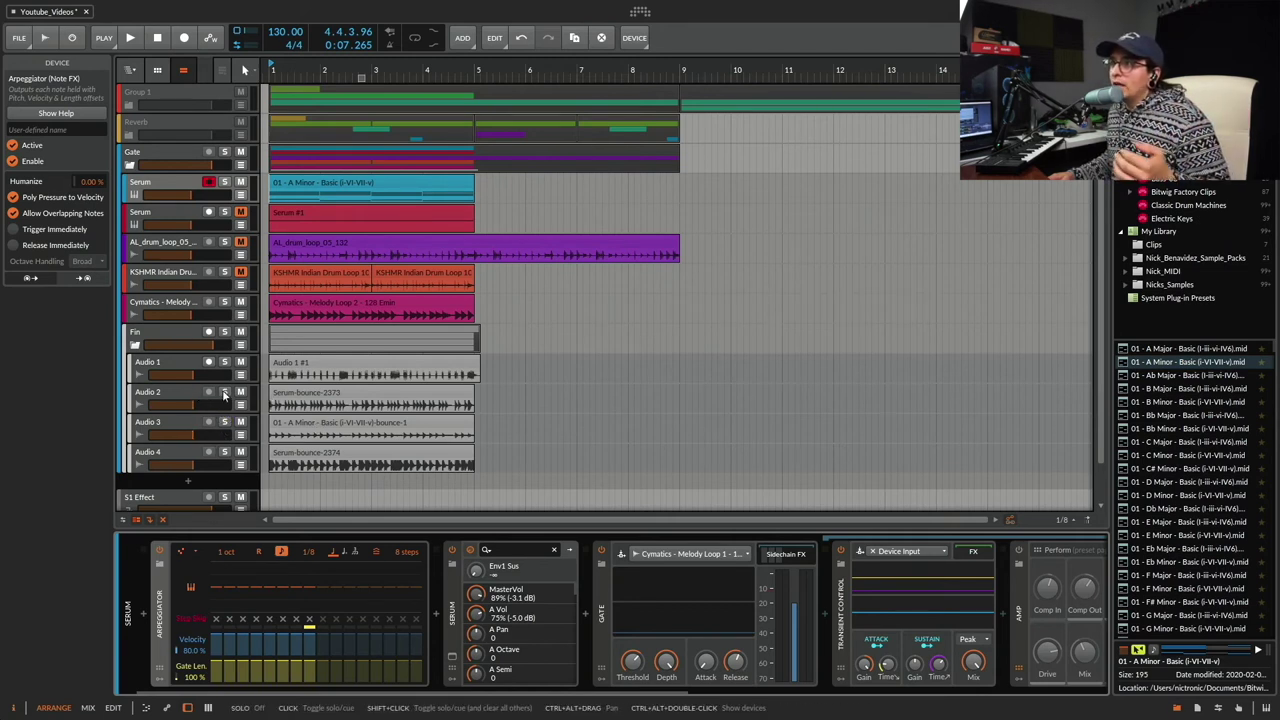
left_click(224, 392)
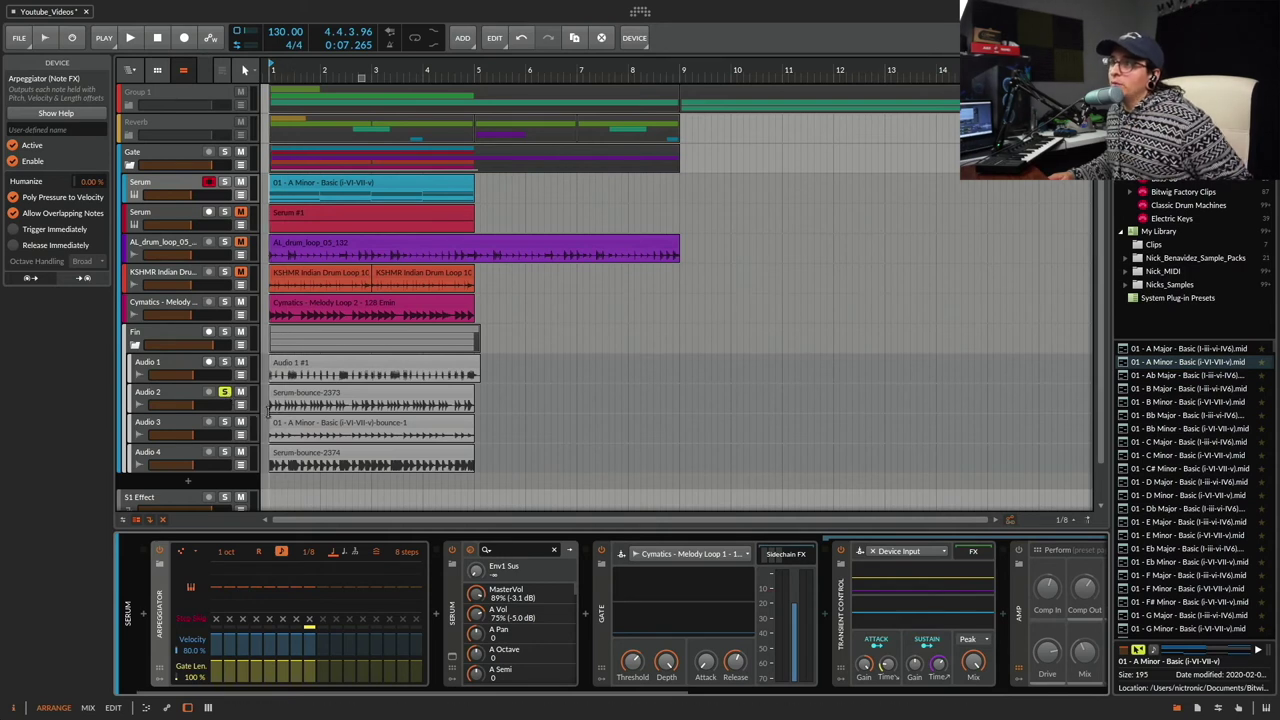
key("Home")
key("space")
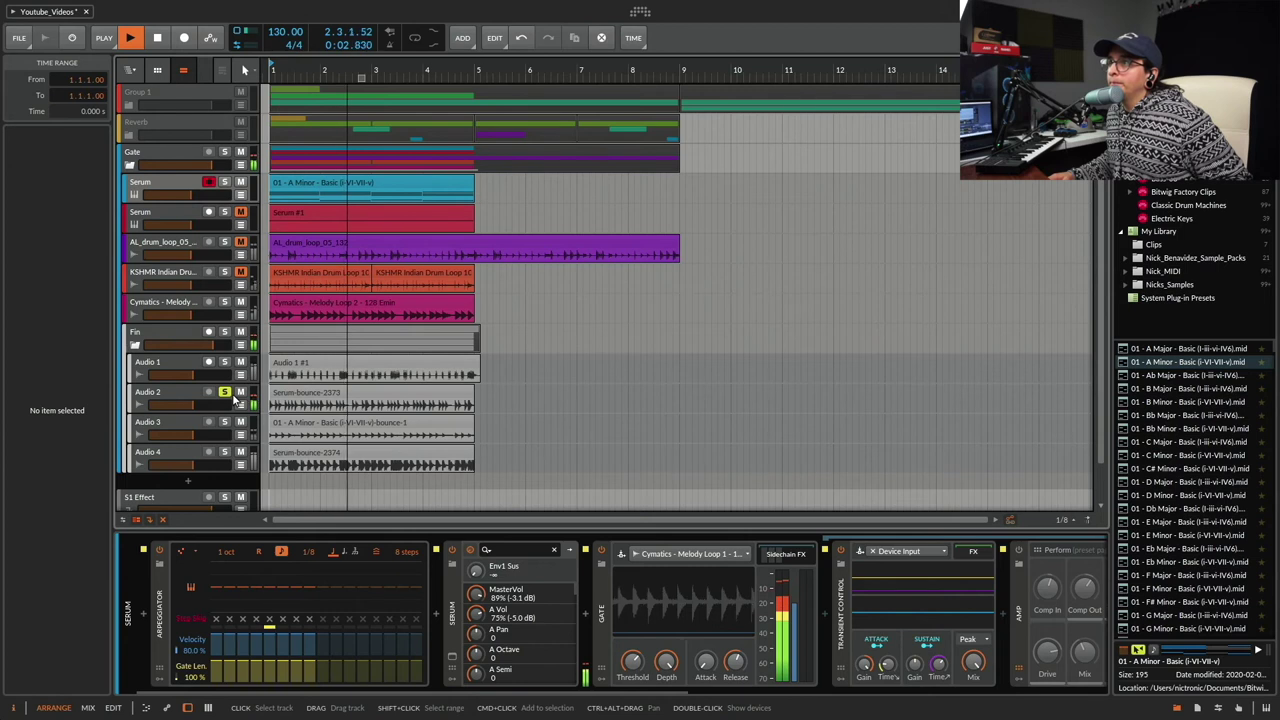
key("space")
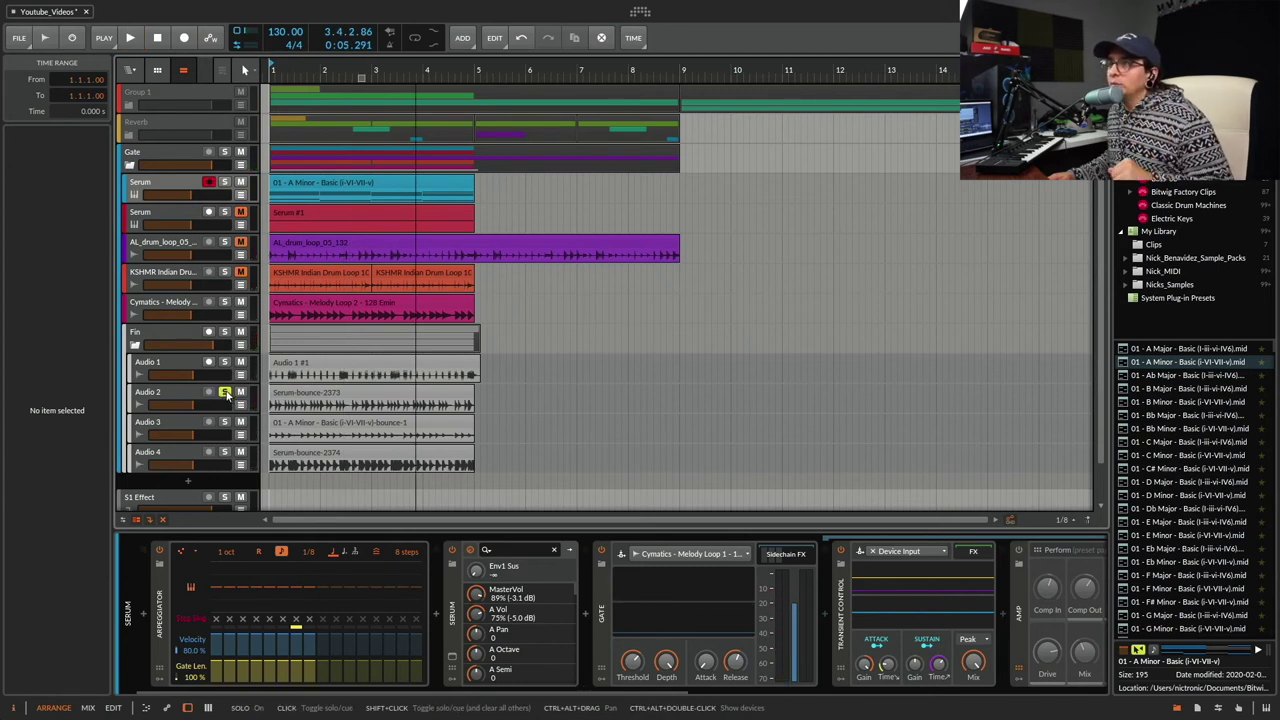
- Solo Audio 1 instead of Audio 2 and play it back
left_click(224, 362)
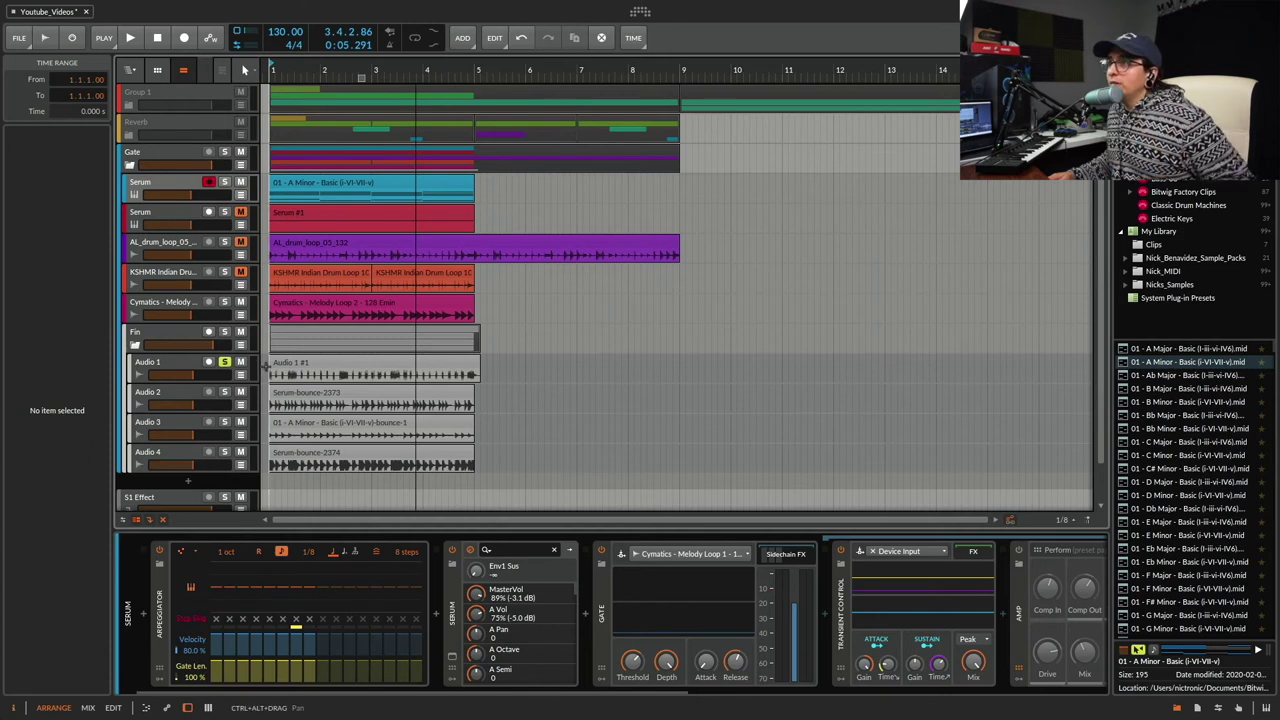
key("space")
key("space")
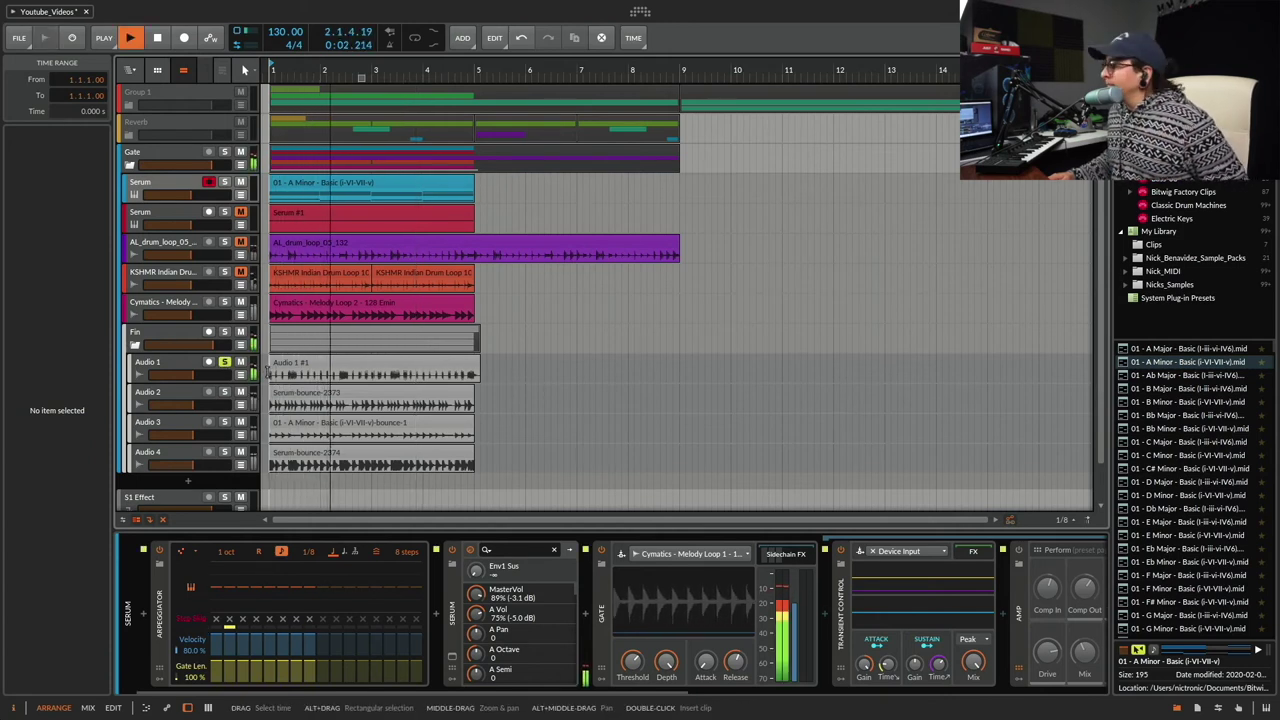
key("space")
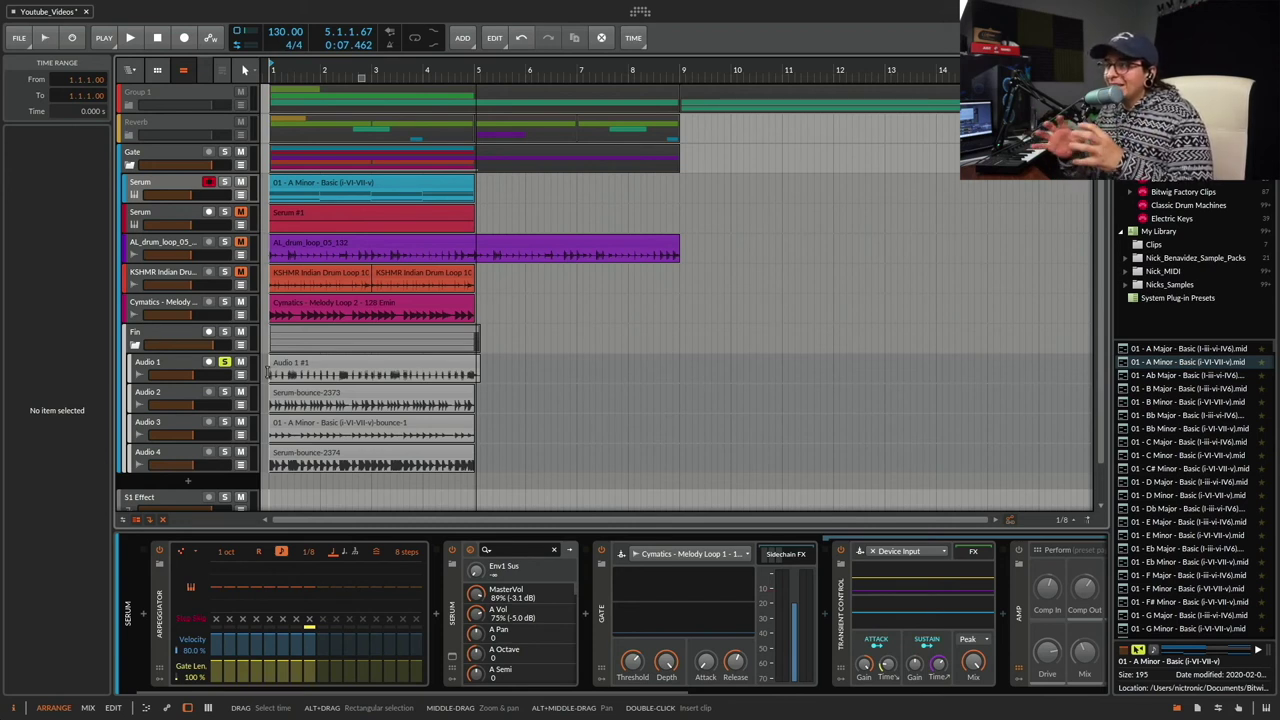
- Drag the Gate's Threshold knob down to -14.4 dB
mouse_move(632, 660)
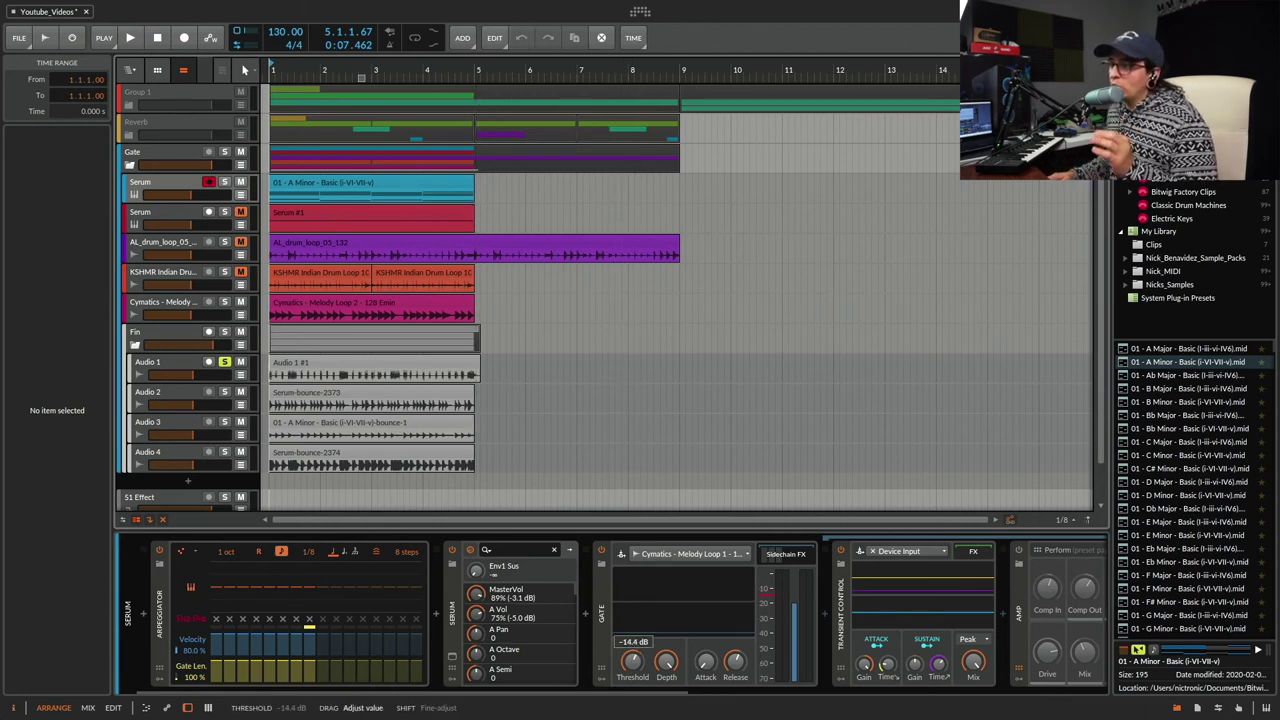
left_click_drag(632, 660, 634, 662)
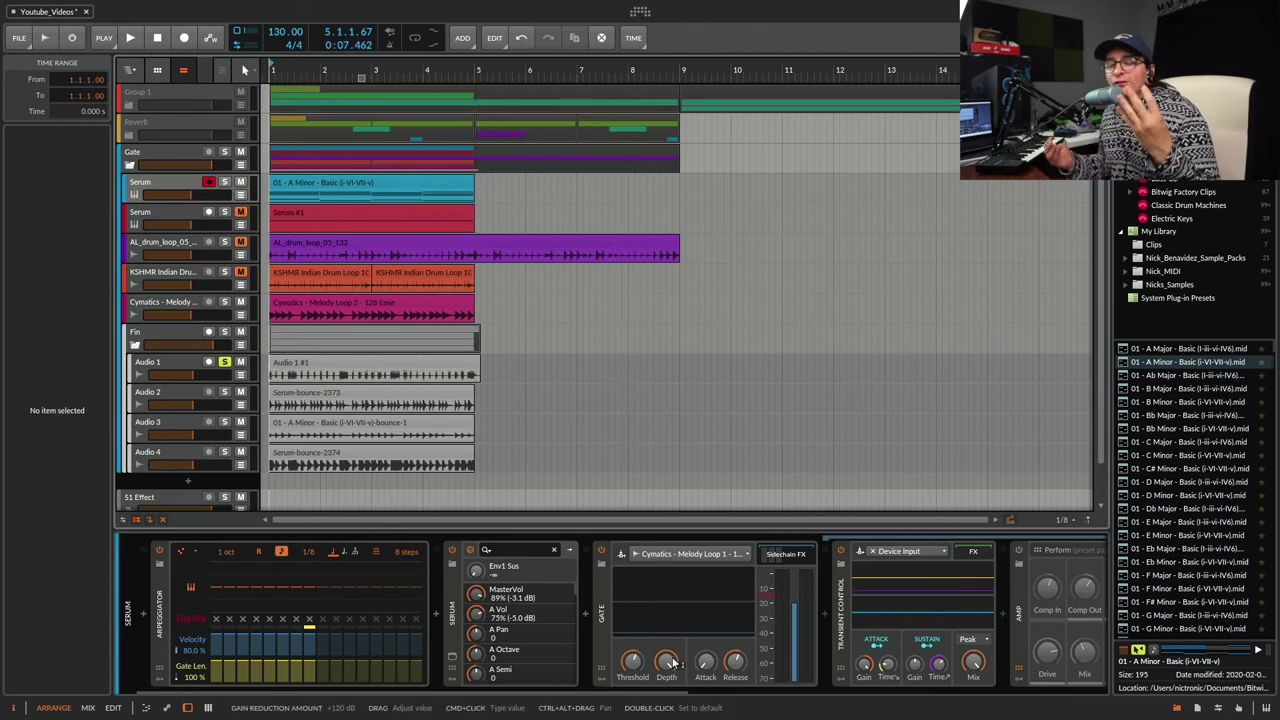